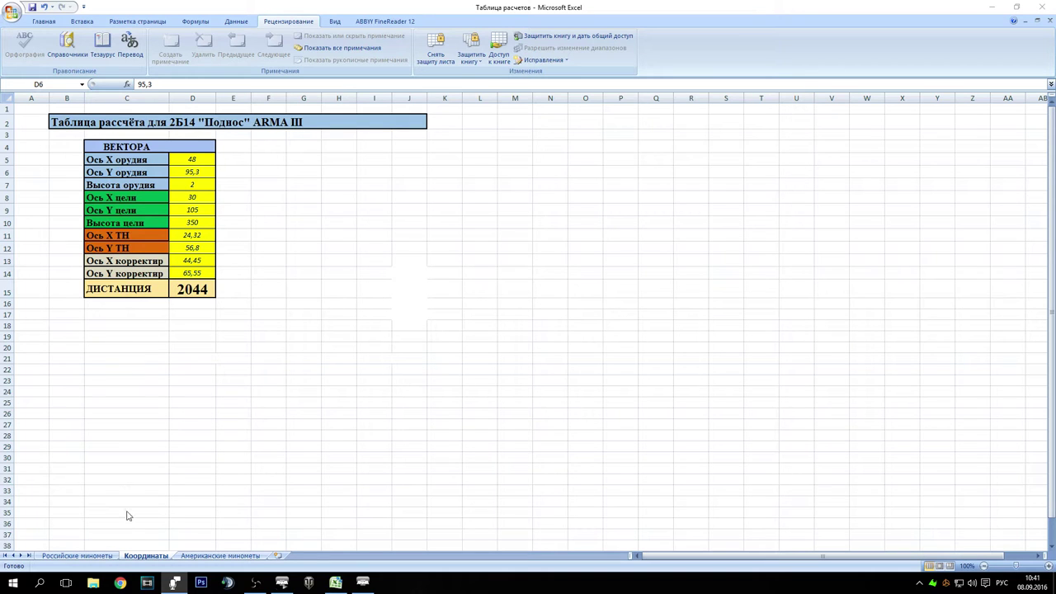
# Look over the Российские минометы and Американские минометы sheets, returning to the Координаты sheet
pyautogui.click(92, 565)
pyautogui.click(95, 558)
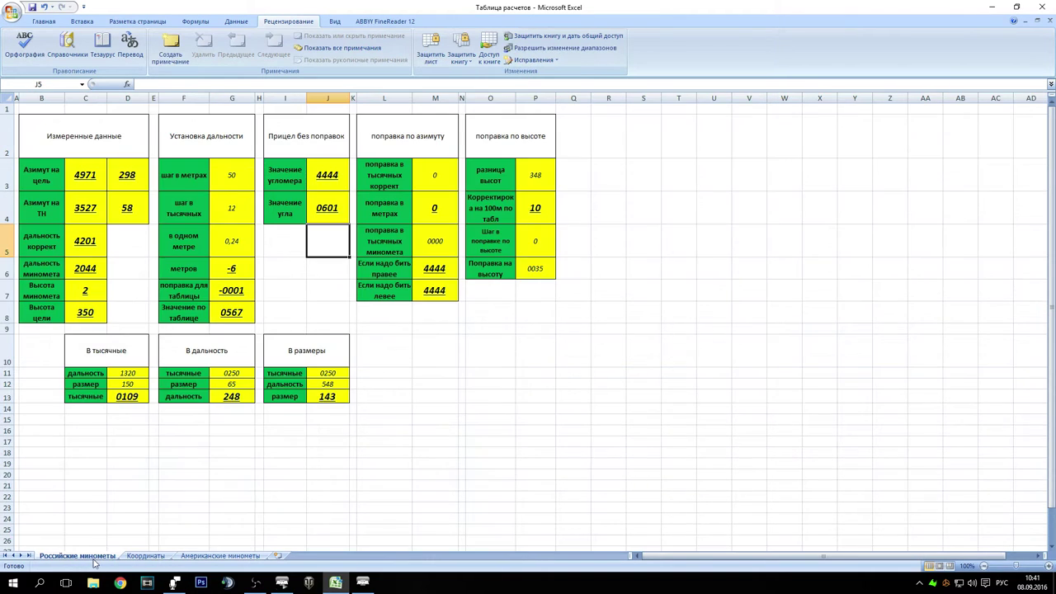
pyautogui.click(150, 559)
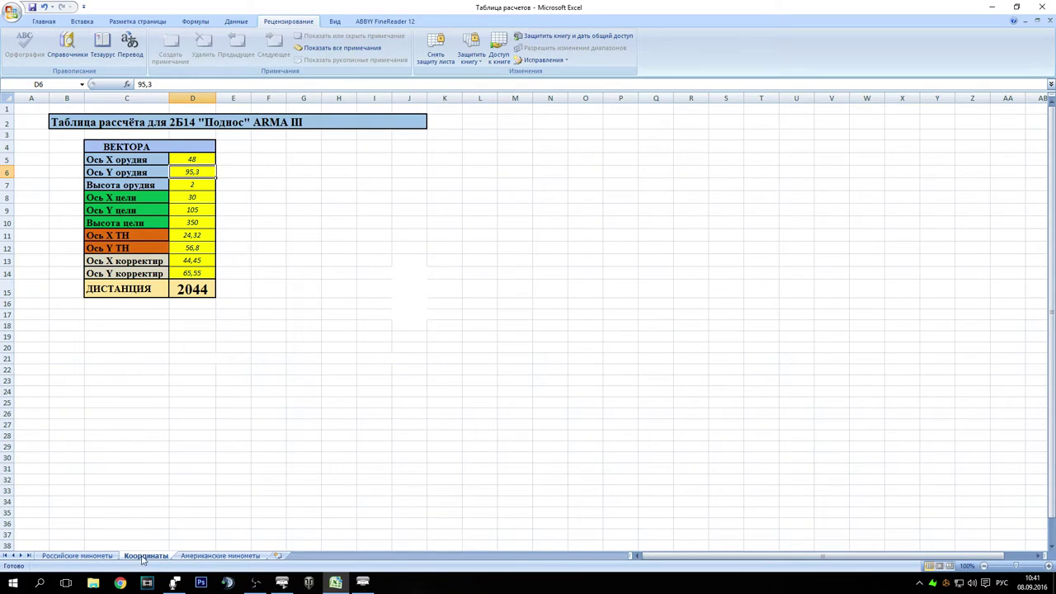
pyautogui.click(213, 558)
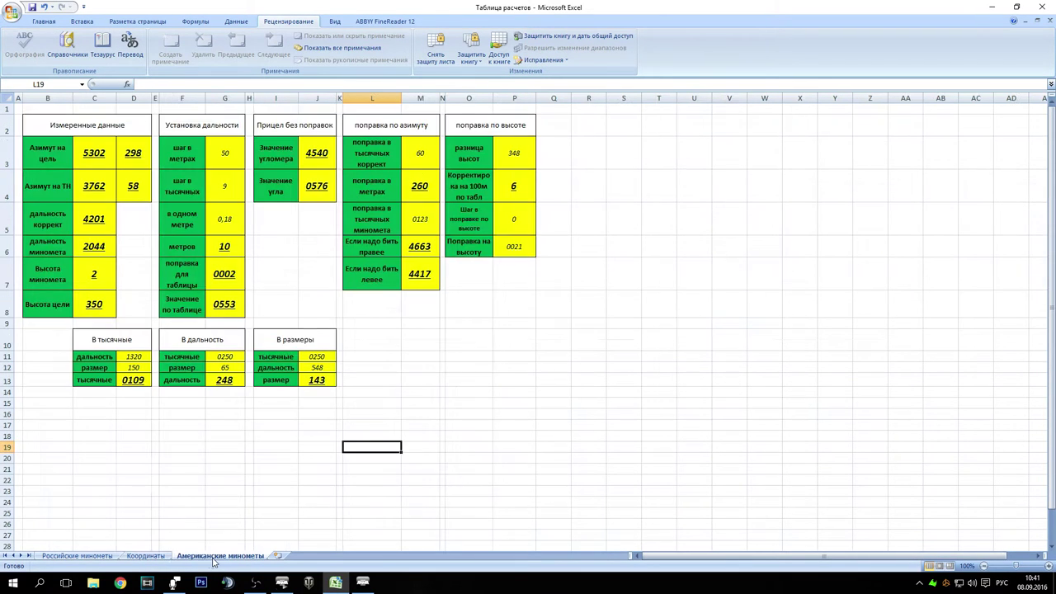
pyautogui.click(146, 558)
pyautogui.click(72, 558)
pyautogui.click(214, 558)
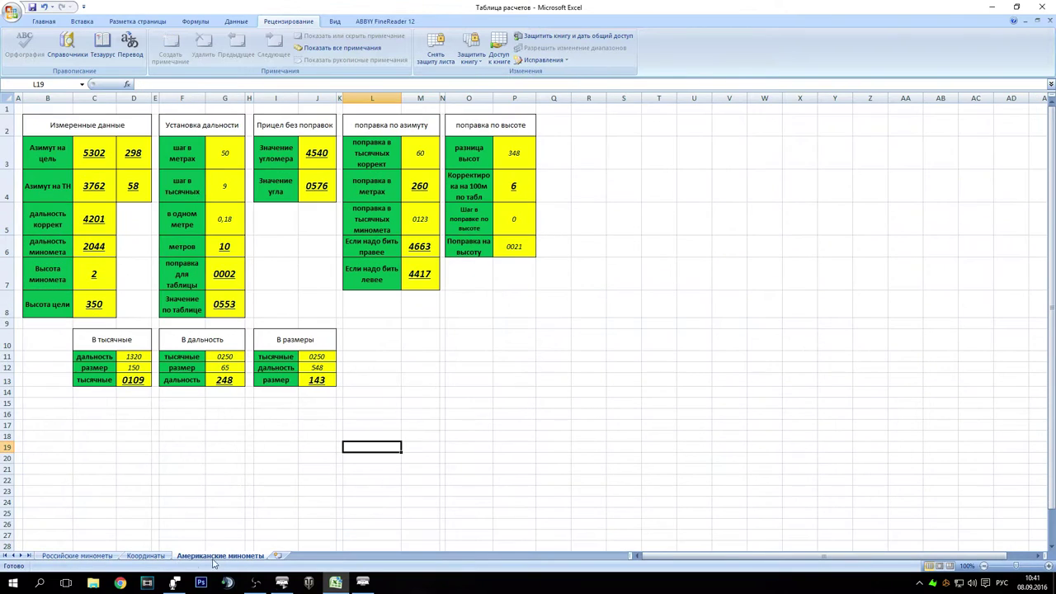
pyautogui.click(143, 558)
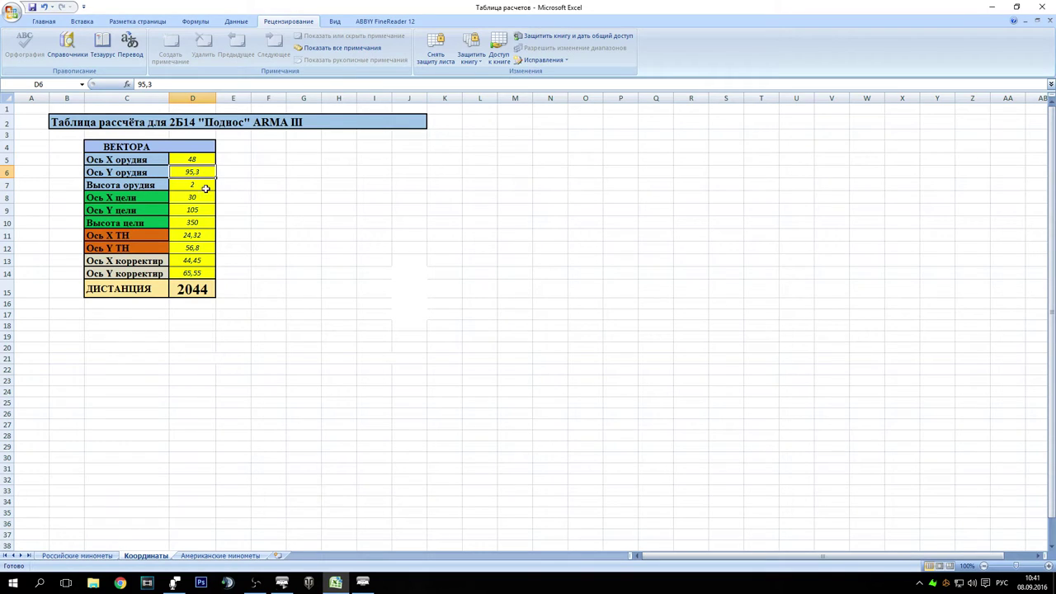
# Enter the gun's position in the coordinates table: X axis 48, Y axis 100 and height 5
pyautogui.click(187, 162)
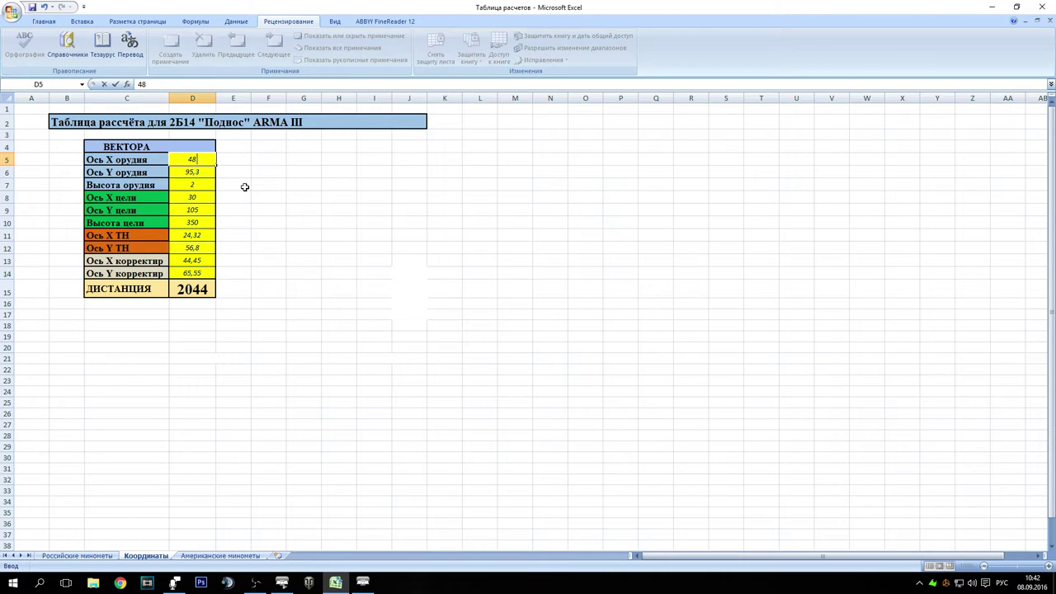
pyautogui.click(192, 171)
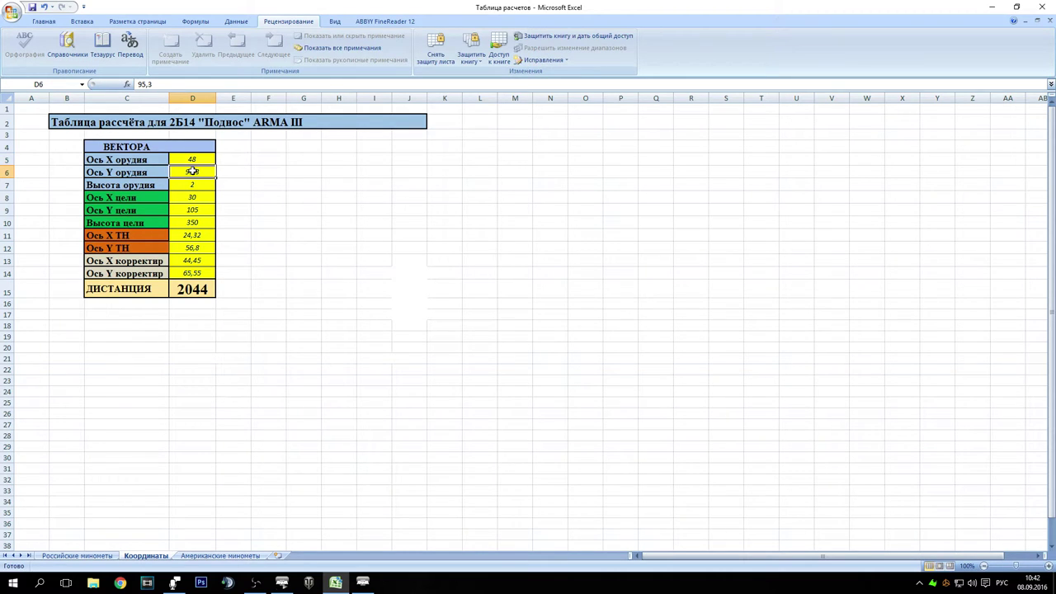
pyautogui.write('100')
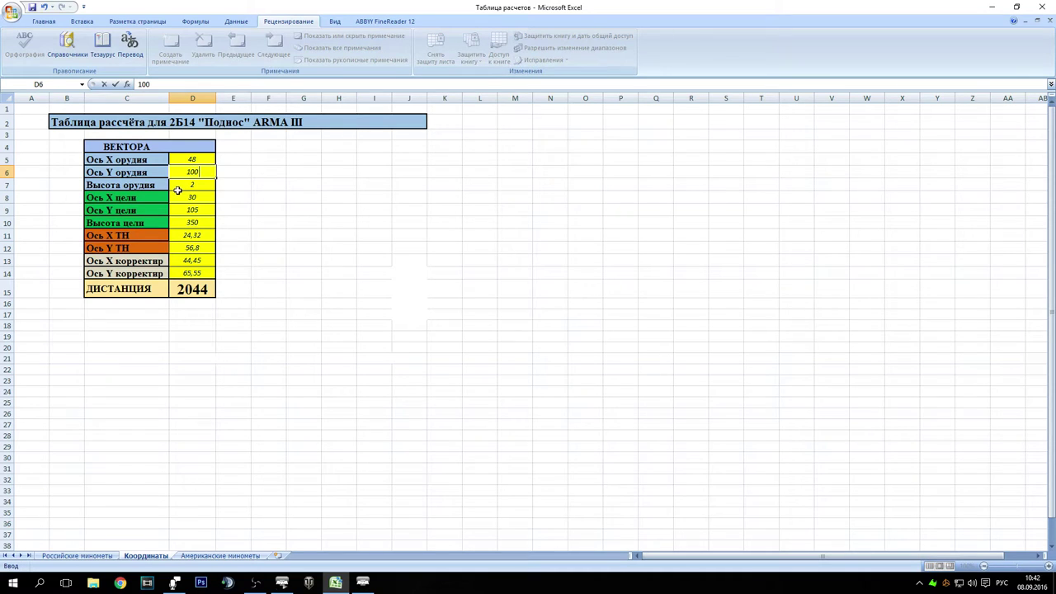
pyautogui.click(176, 186)
pyautogui.write('5')
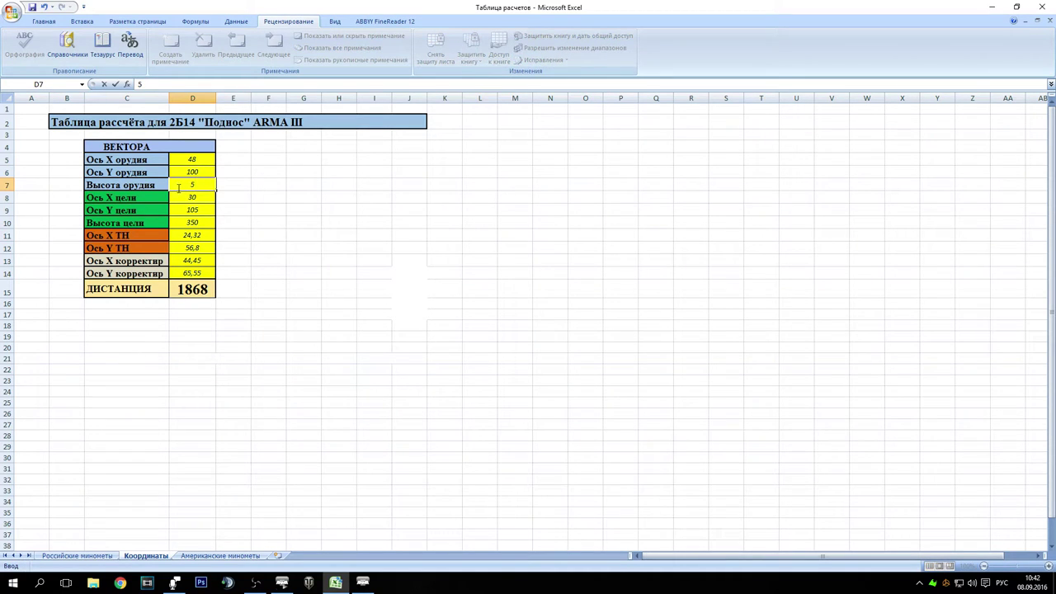
# Enter the target's position in the coordinates table: X axis 20, Y axis 115 and height 300
pyautogui.click(204, 201)
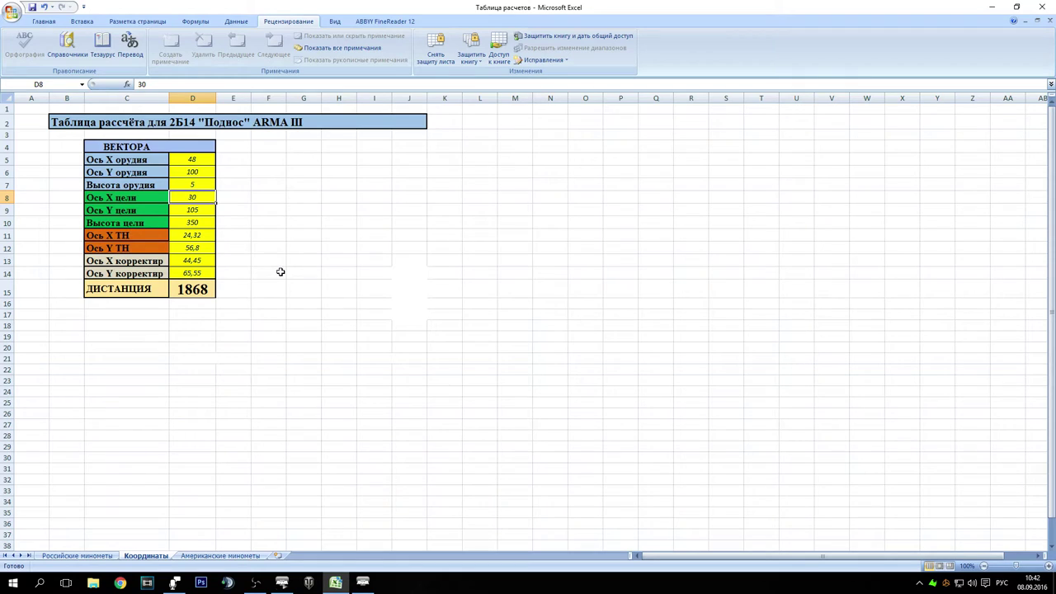
pyautogui.write('20')
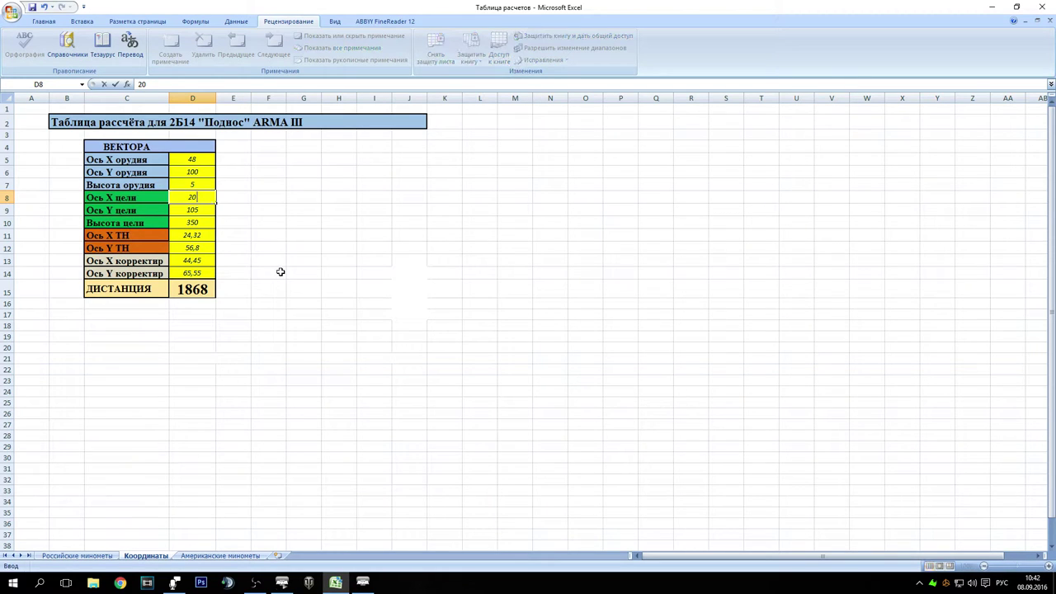
pyautogui.press('Return')
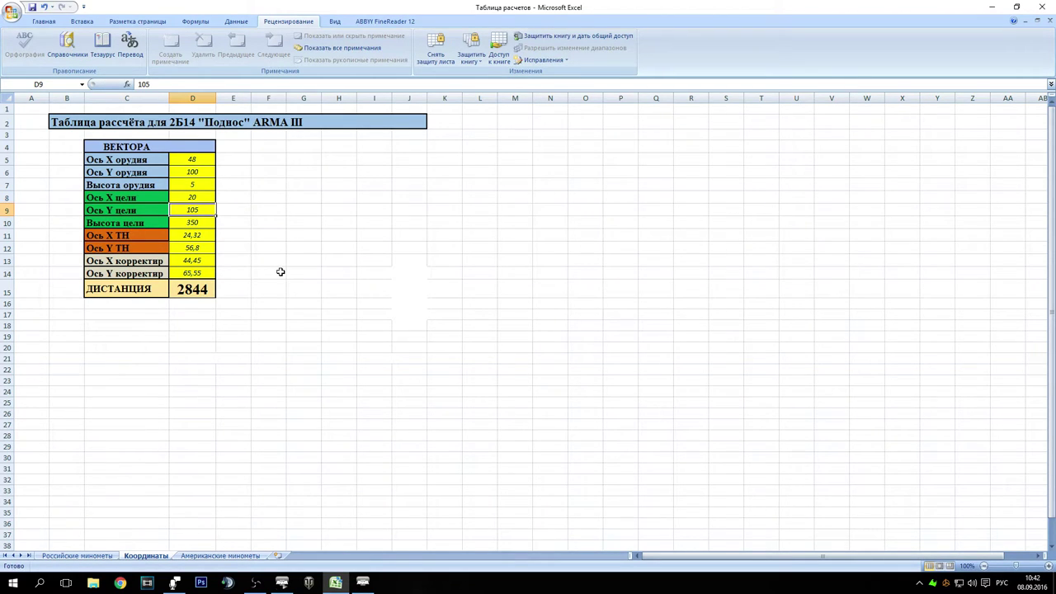
pyautogui.write('115')
pyautogui.press('Return')
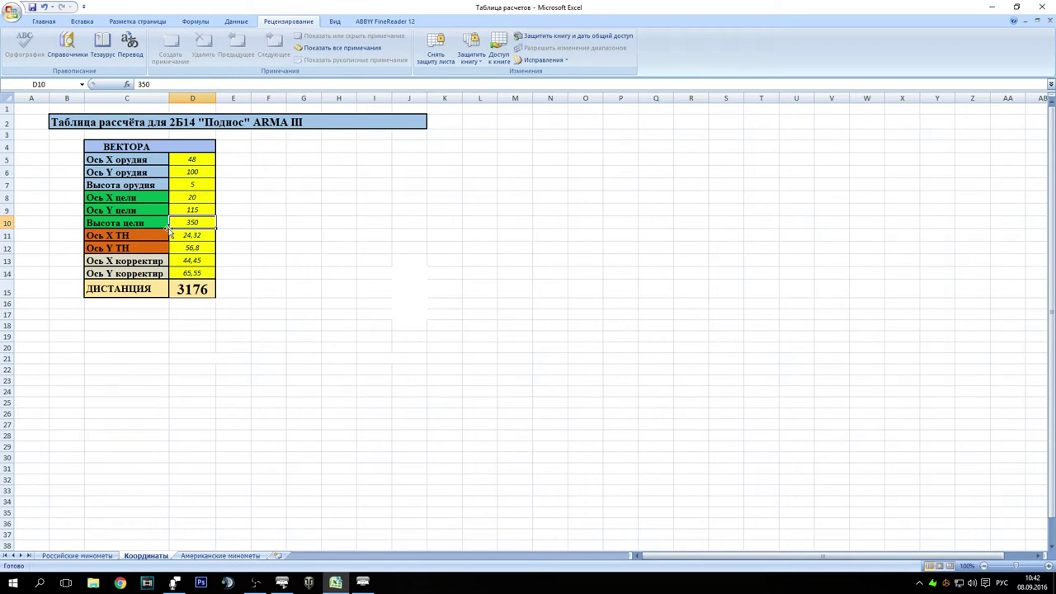
pyautogui.write('300')
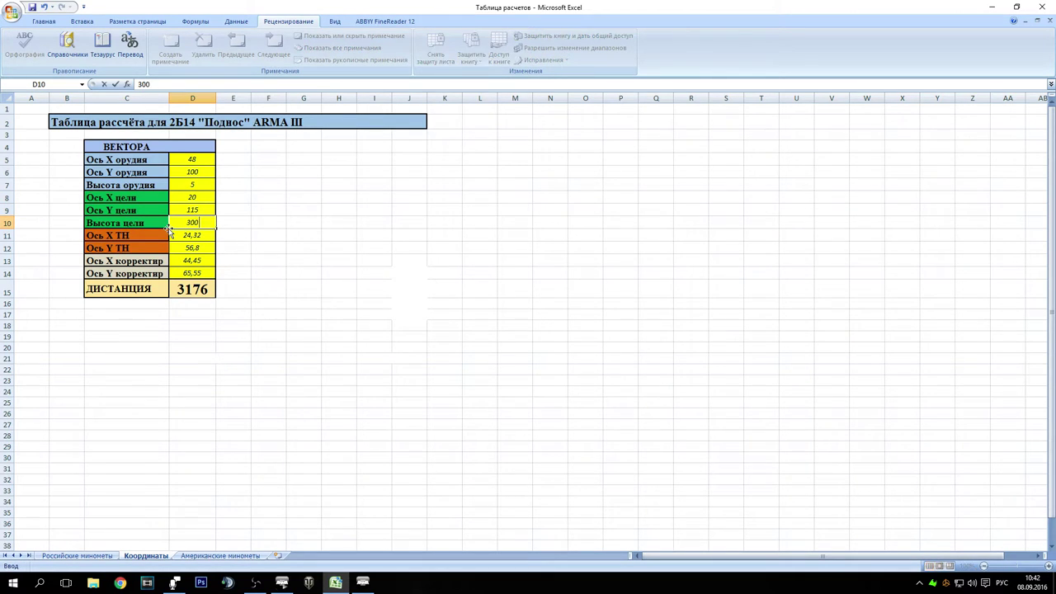
# Enter the aiming point (ТН) coordinates: X axis 50 and Y axis 101
pyautogui.click(203, 239)
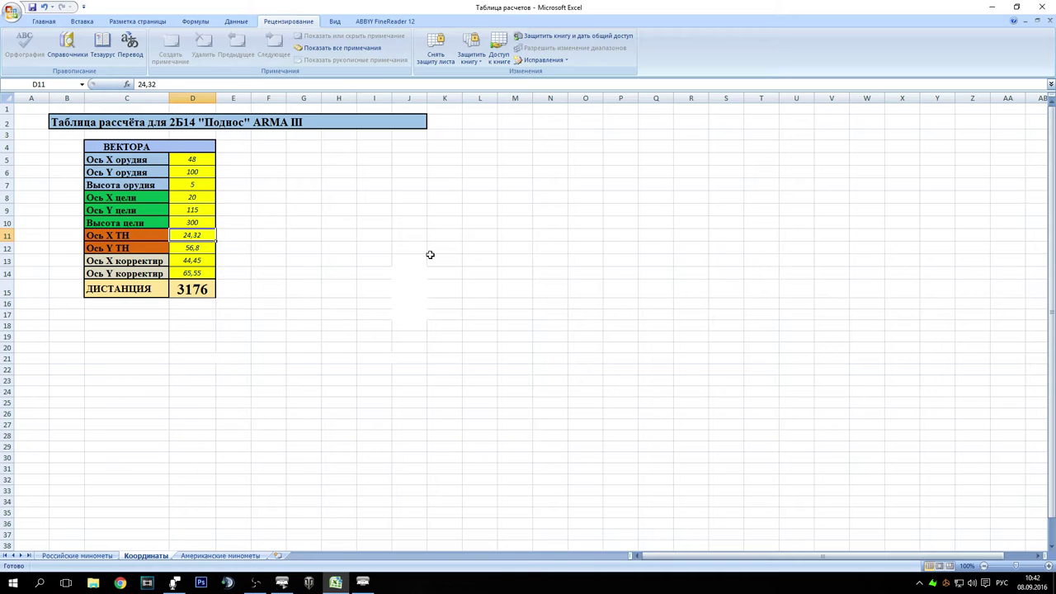
pyautogui.write('50')
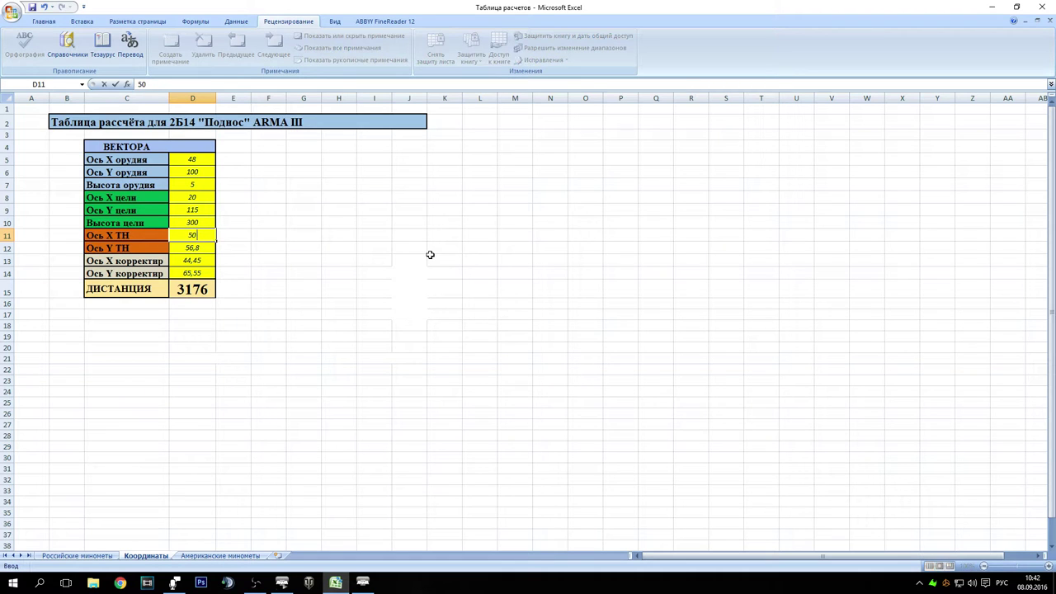
pyautogui.click(198, 247)
pyautogui.write('101')
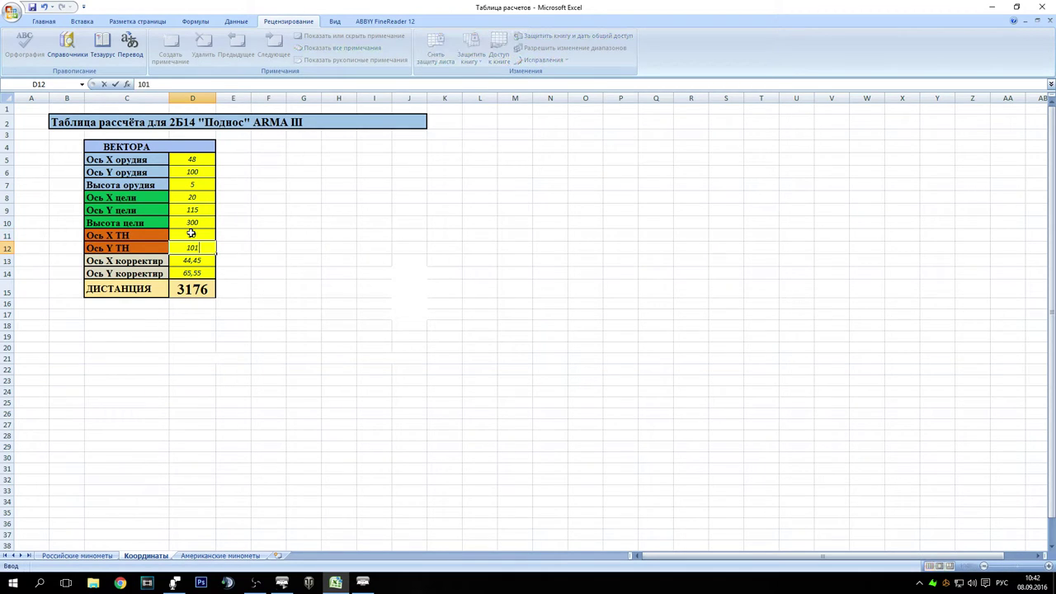
pyautogui.press('Return')
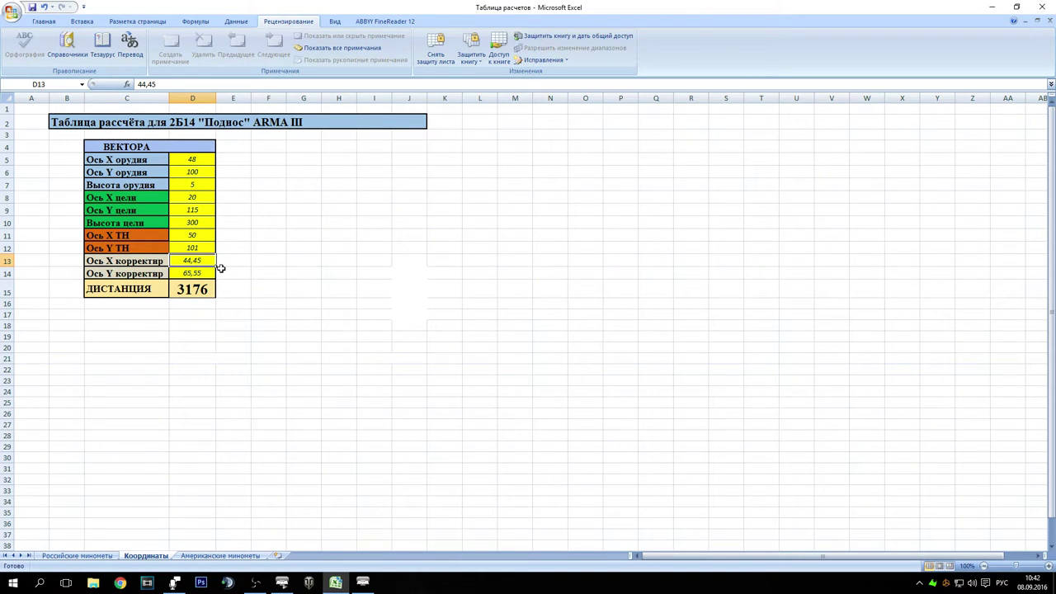
# Enter the spotter (корректир) coordinates: X axis 30 and Y axis 120
pyautogui.write('30')
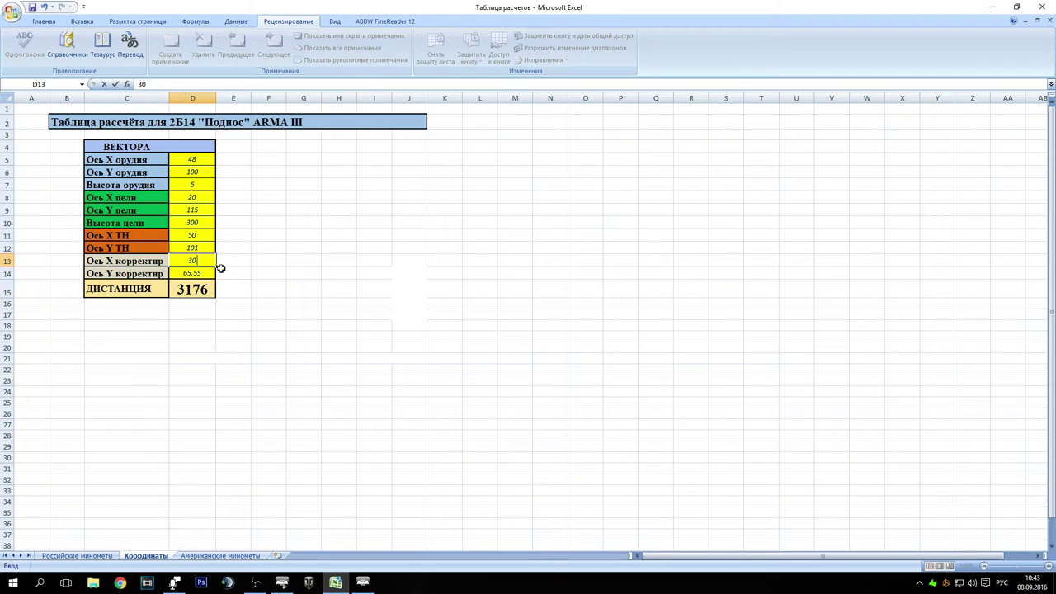
pyautogui.click(208, 272)
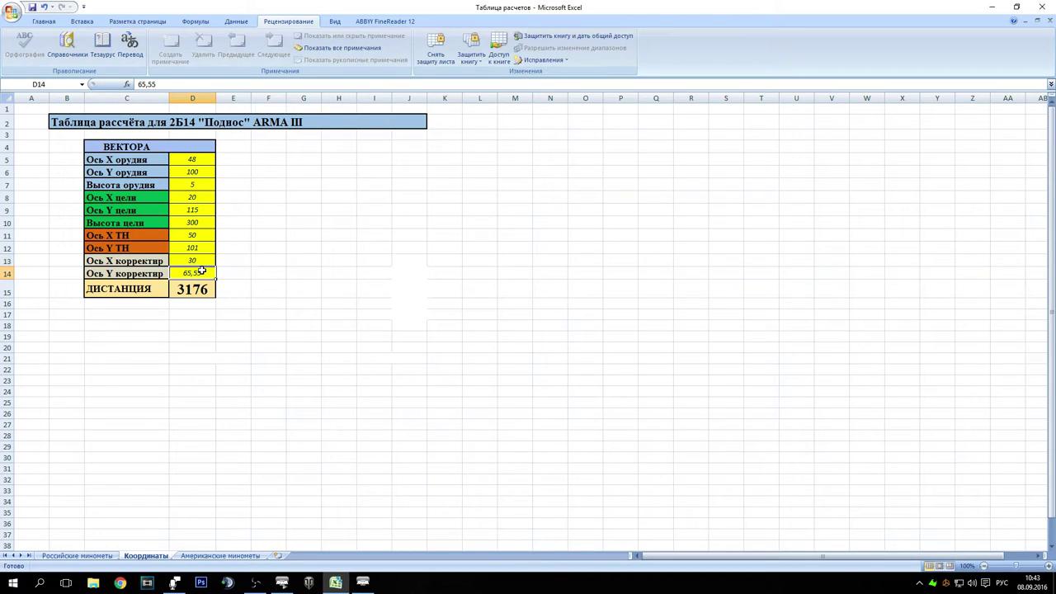
pyautogui.write('120')
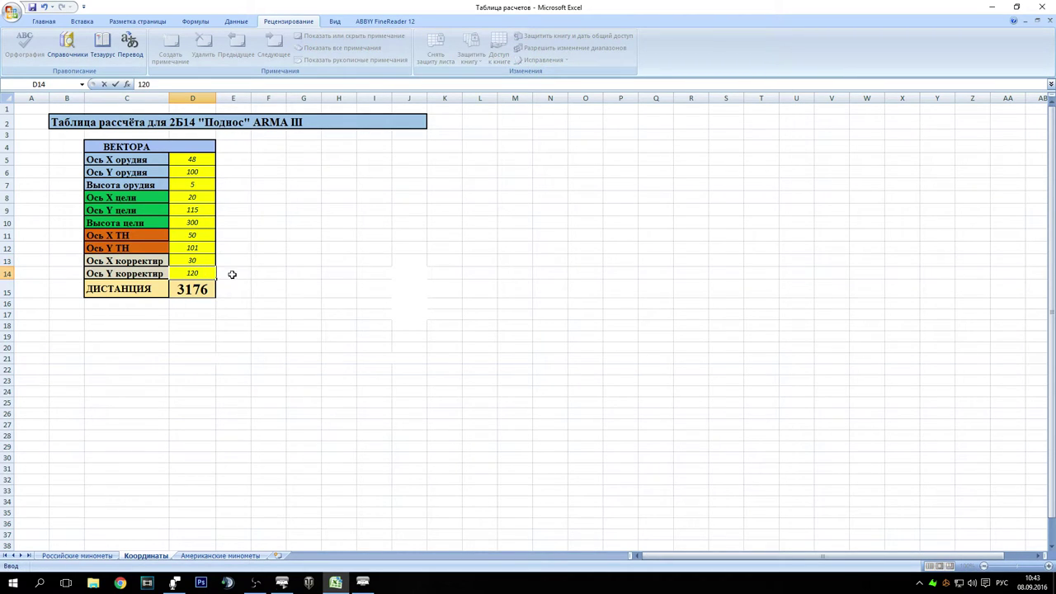
pyautogui.click(264, 282)
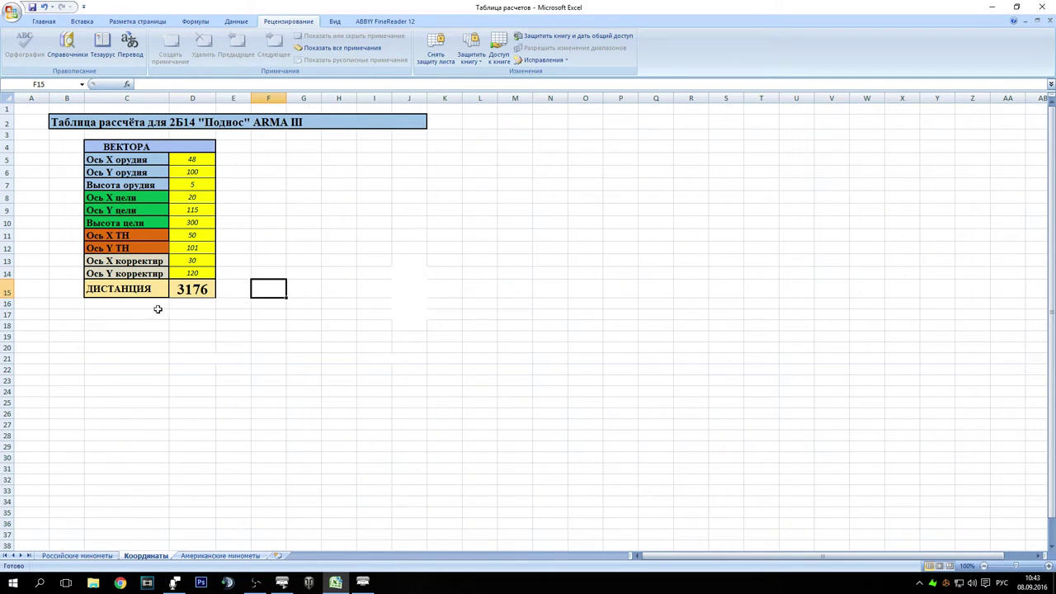
# Try 50 as the gun's X coordinate, and set it back to 48
pyautogui.click(202, 160)
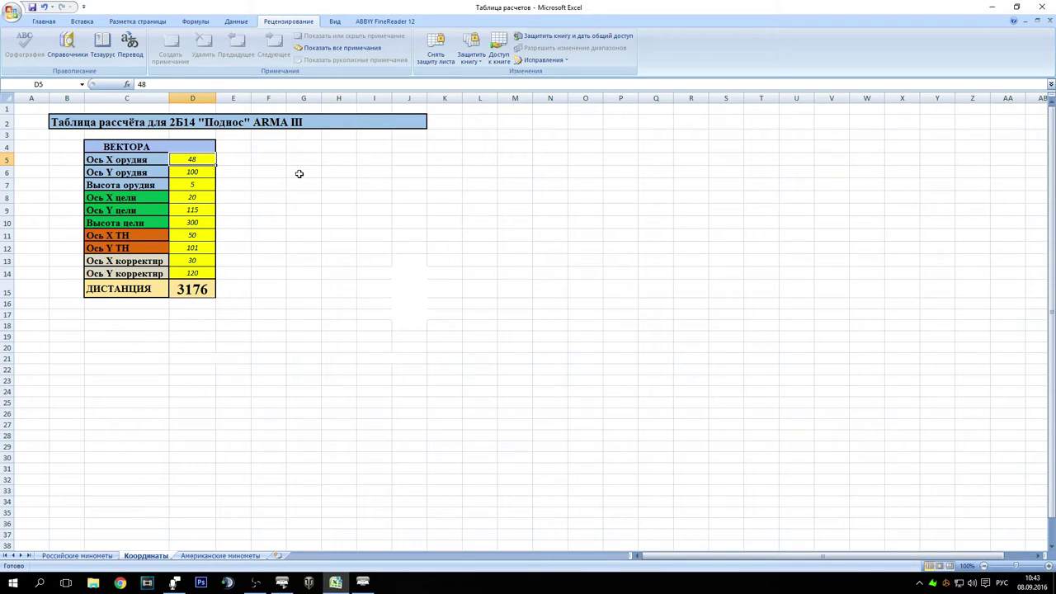
pyautogui.write('50')
pyautogui.press('Return')
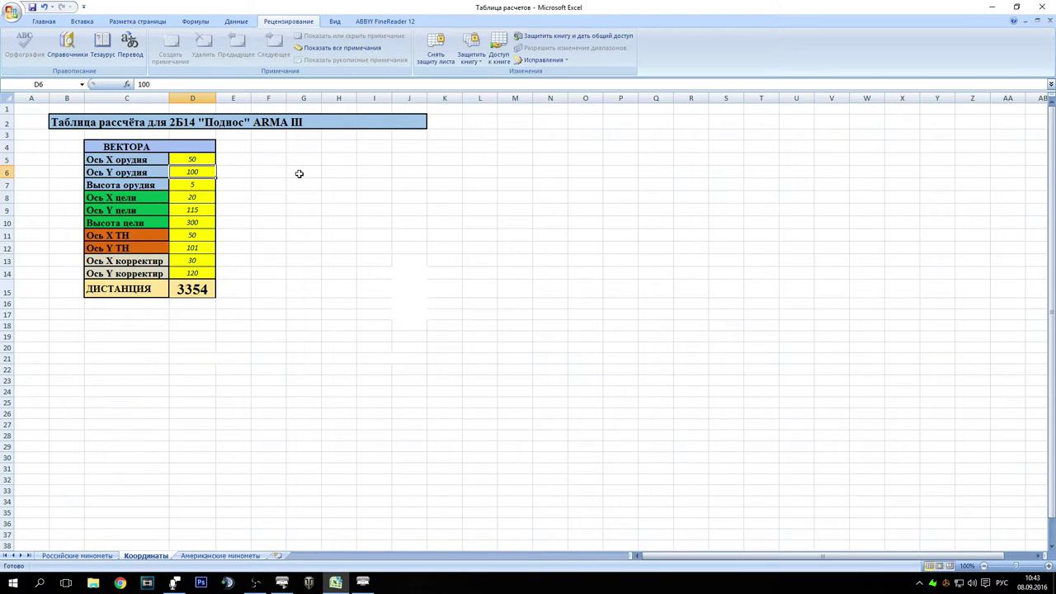
pyautogui.click(190, 159)
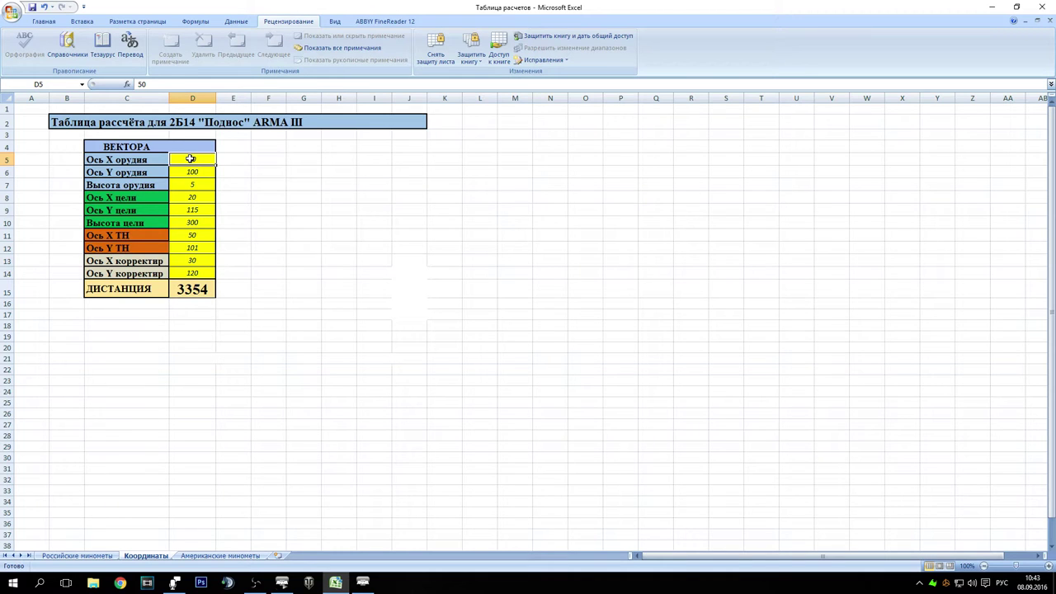
pyautogui.write('48')
pyautogui.press('Return')
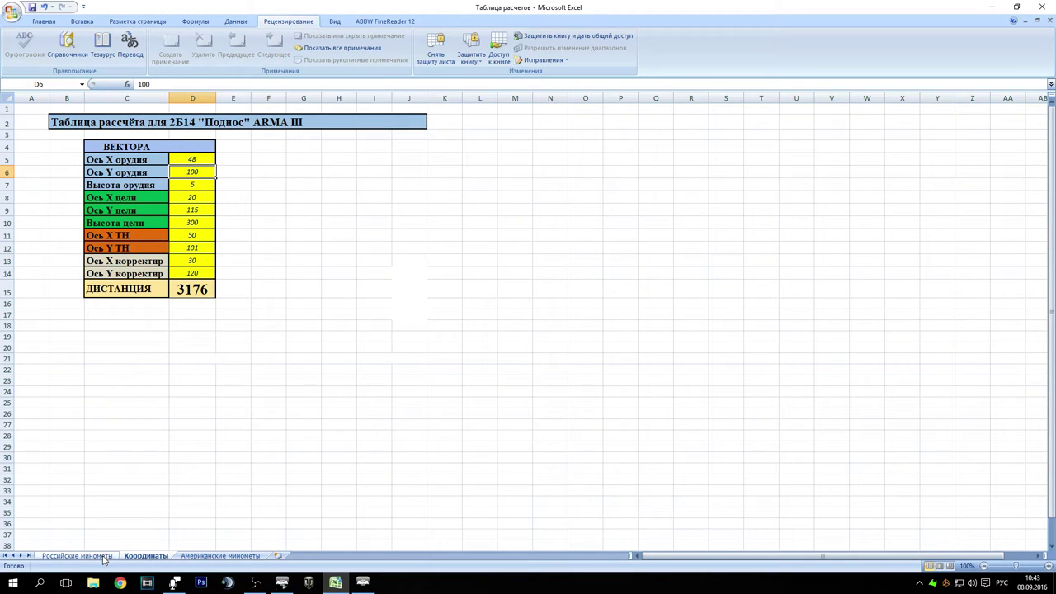
# Check the measured data on the Российские минометы sheet, and return to the gun's X coordinate on the Координаты sheet
pyautogui.click(191, 159)
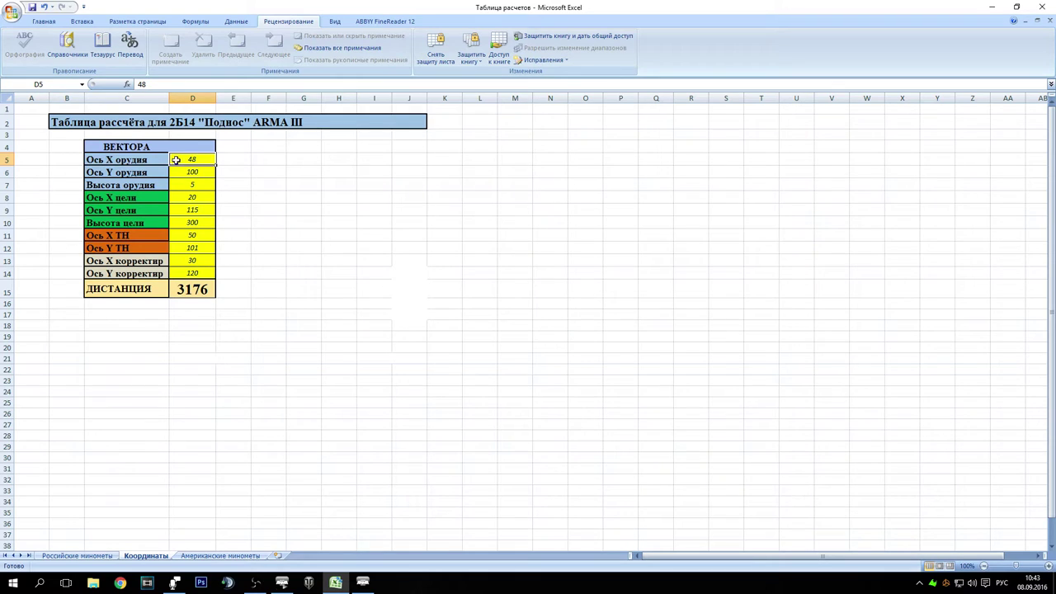
pyautogui.click(78, 555)
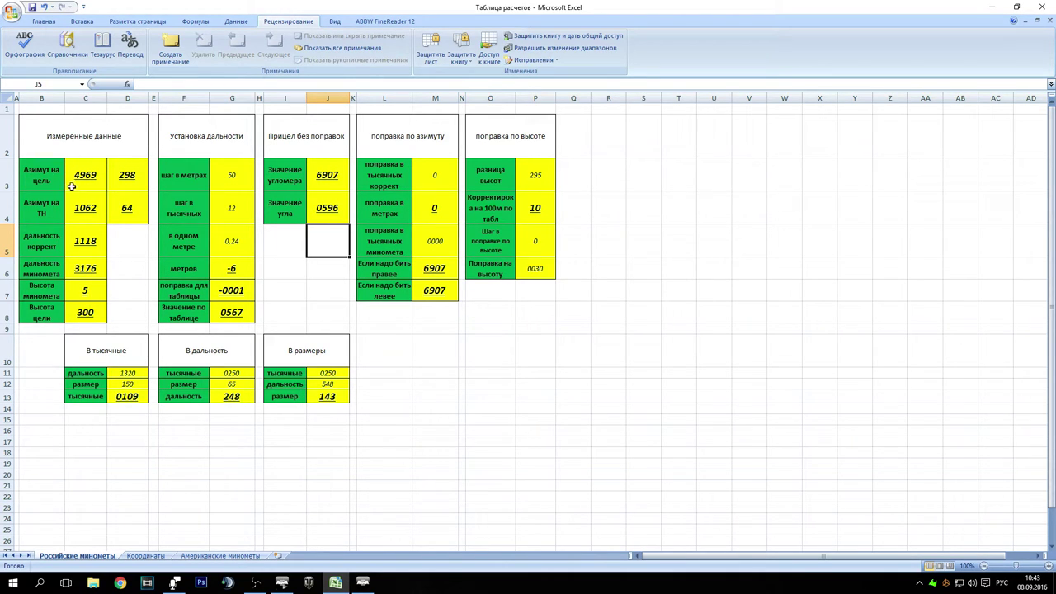
pyautogui.click(145, 555)
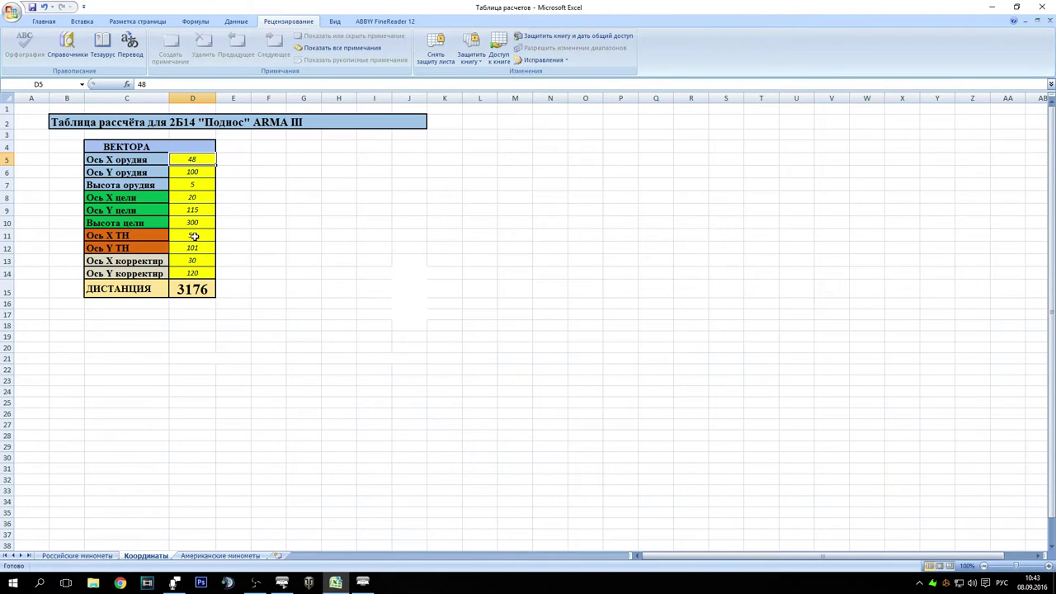
# Try 60 as the gun's X coordinate and check the measured data on the Российские минометы sheet
pyautogui.write('60')
pyautogui.press('Return')
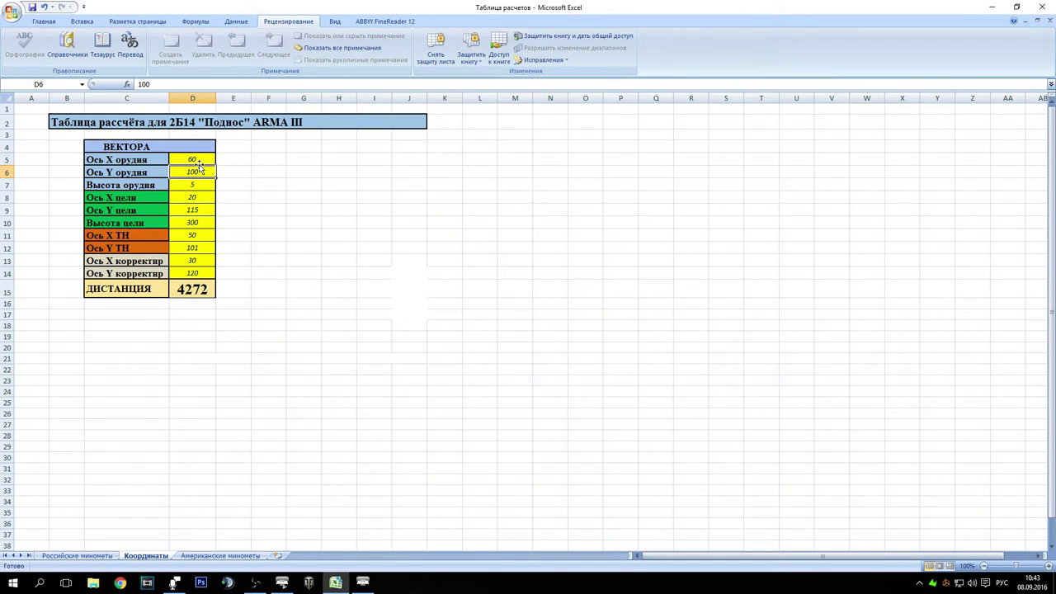
pyautogui.click(92, 555)
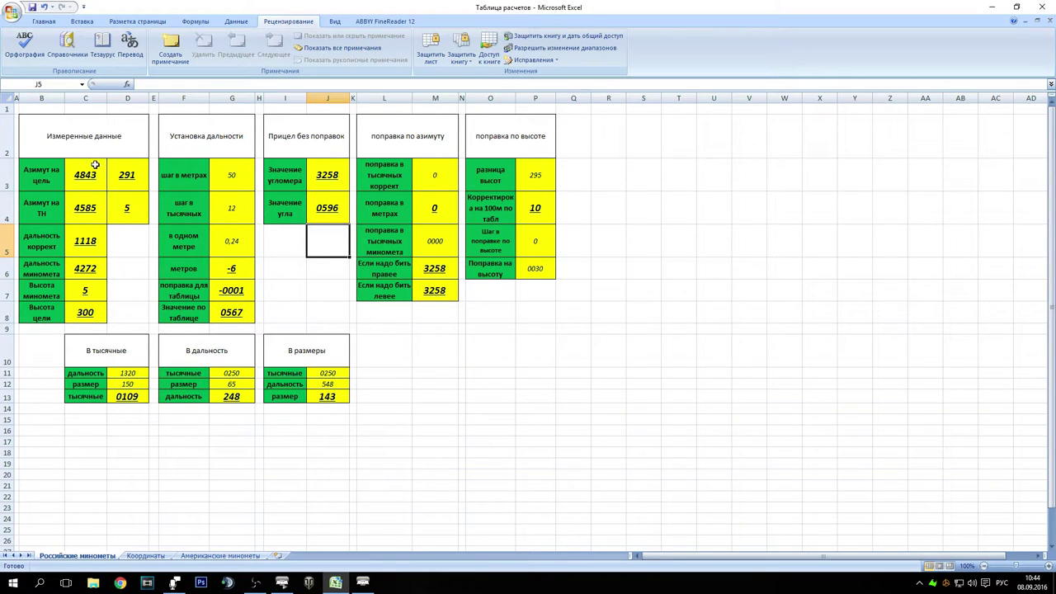
pyautogui.press('F9')
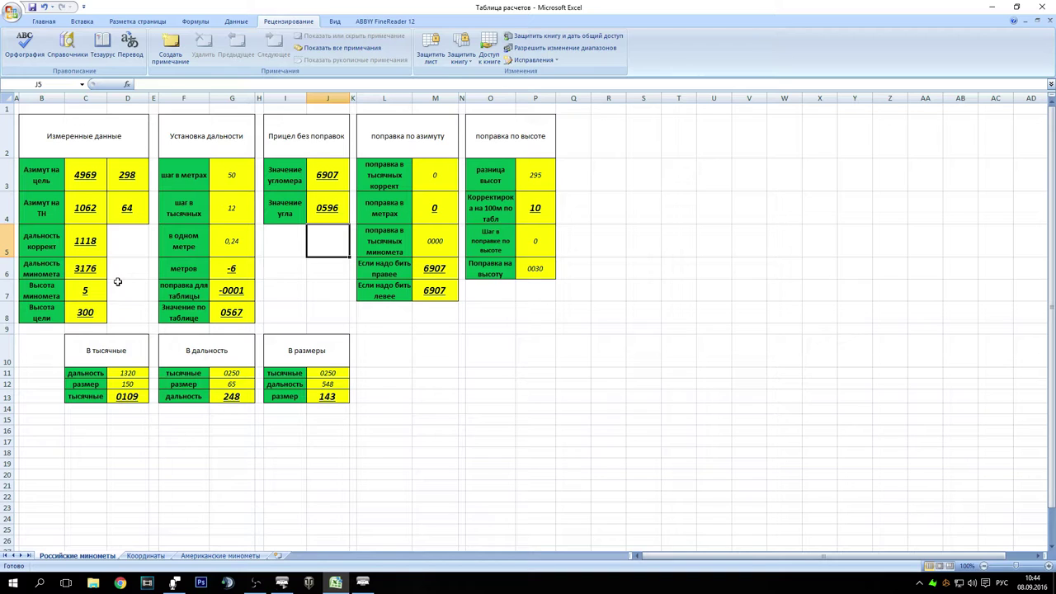
# Enter 50 as the step in metres (шаг в метрах) in the range-setting table
pyautogui.click(224, 175)
pyautogui.doubleClick(224, 175)
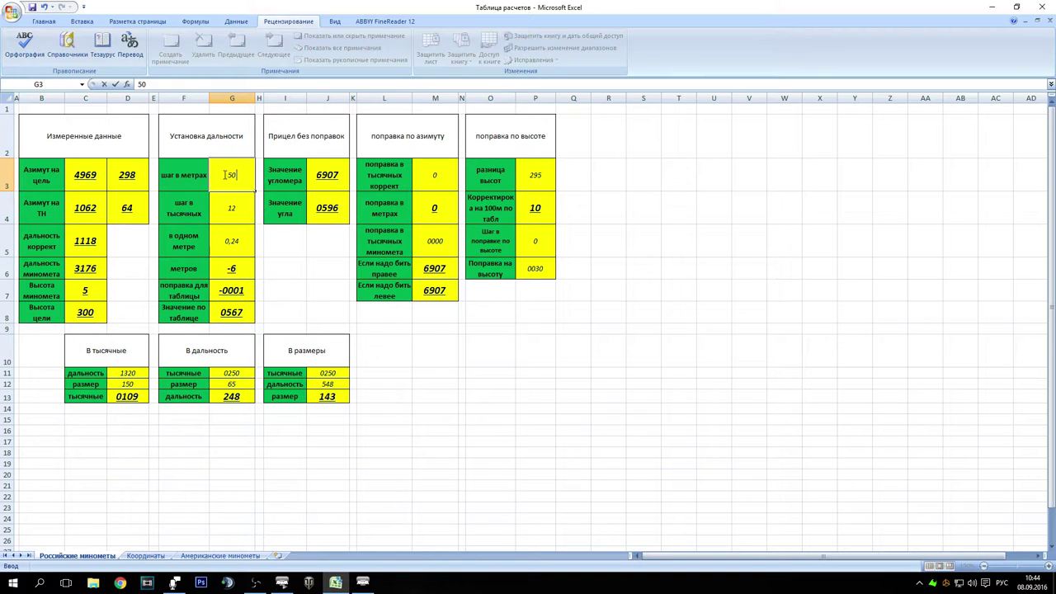
pyautogui.press('Return')
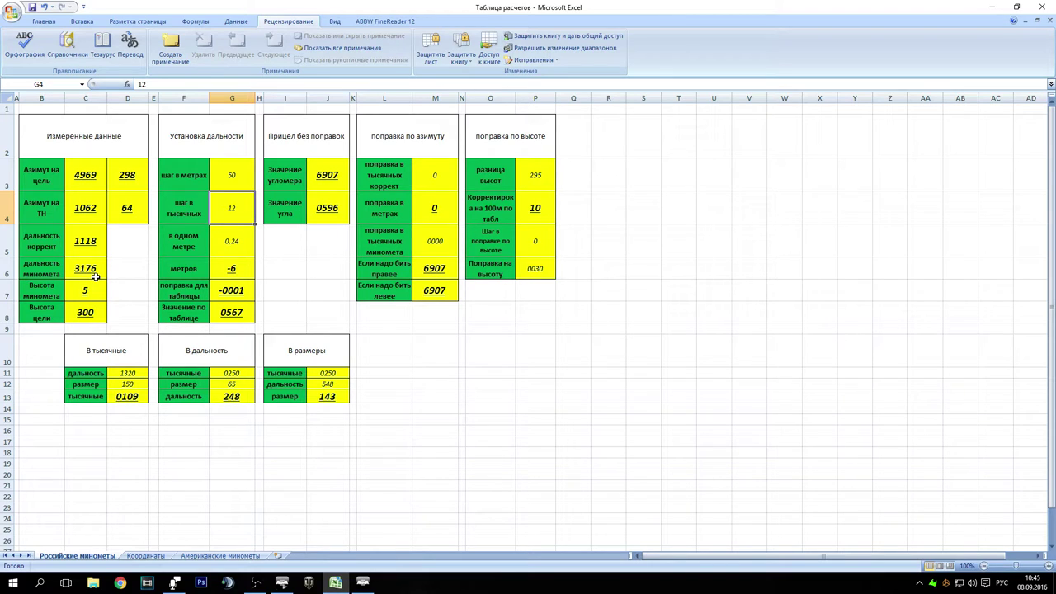
# In the range-setting table, enter 647 as the table value (Значение по таблице) and 26 as the metres (метров)
pyautogui.click(224, 316)
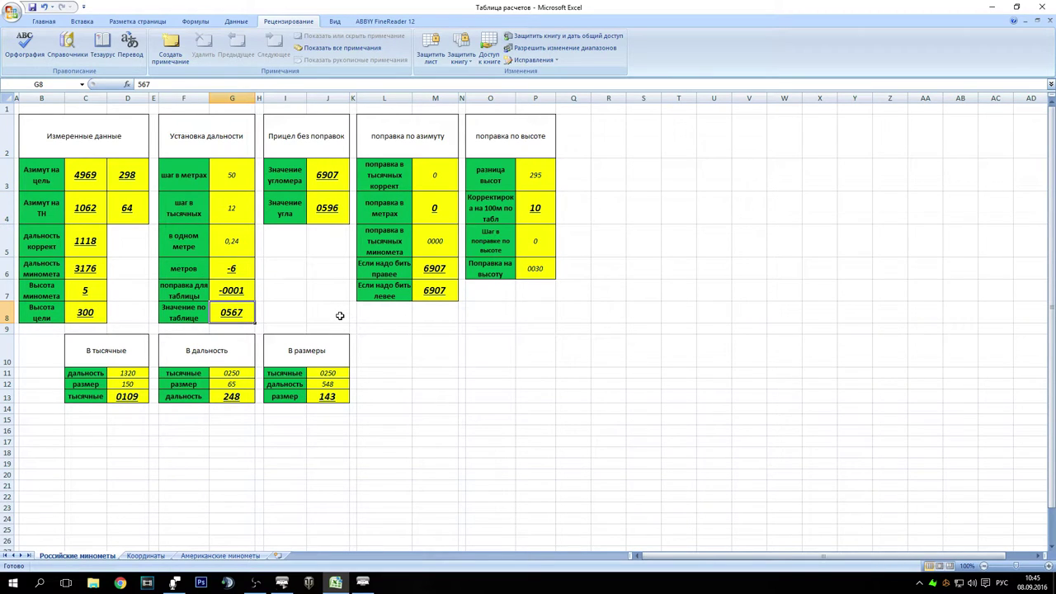
pyautogui.write('647')
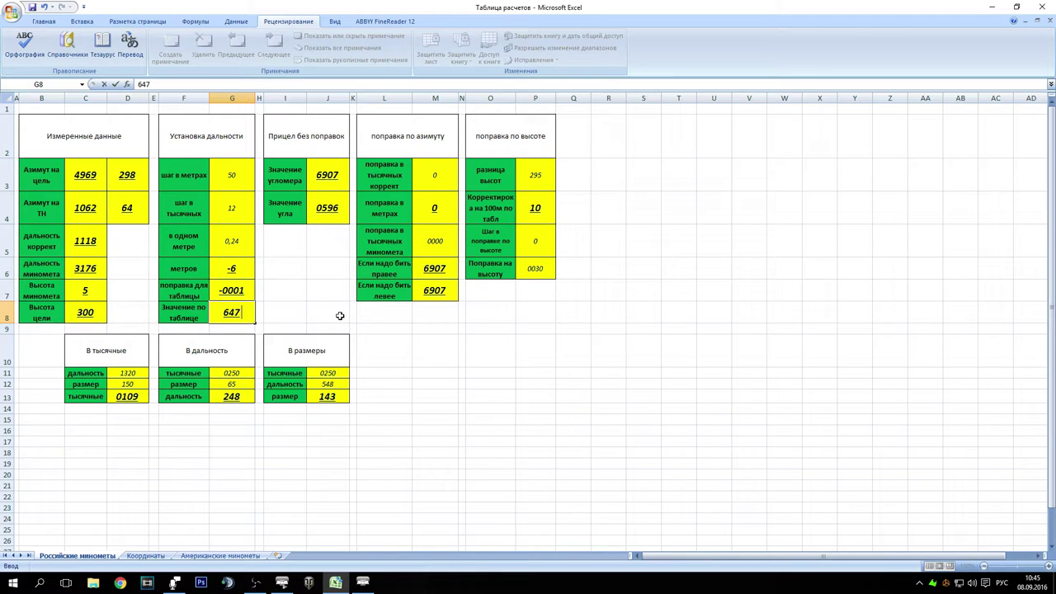
pyautogui.press('Return')
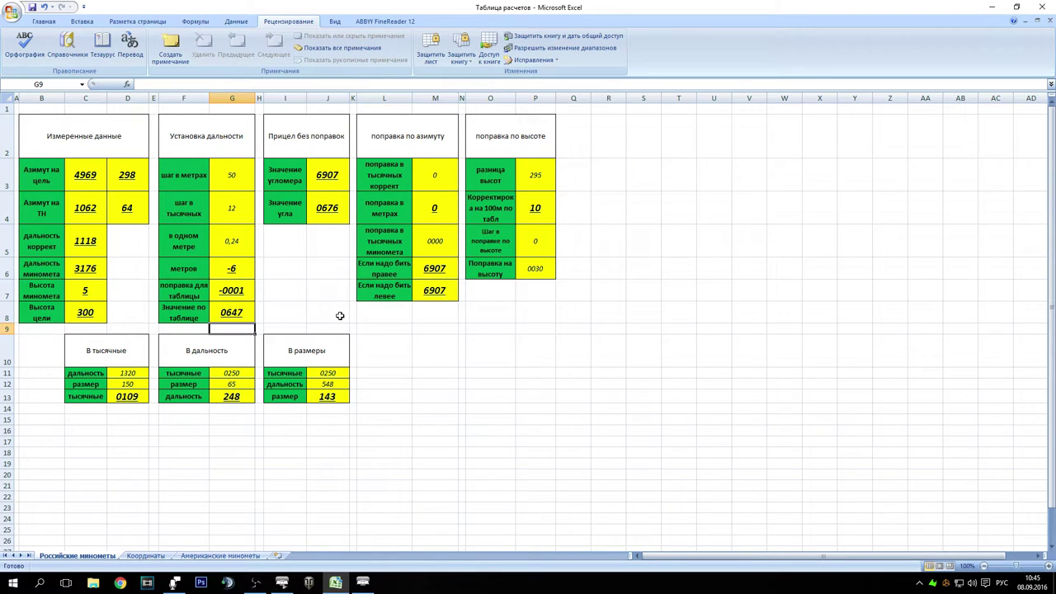
pyautogui.click(89, 264)
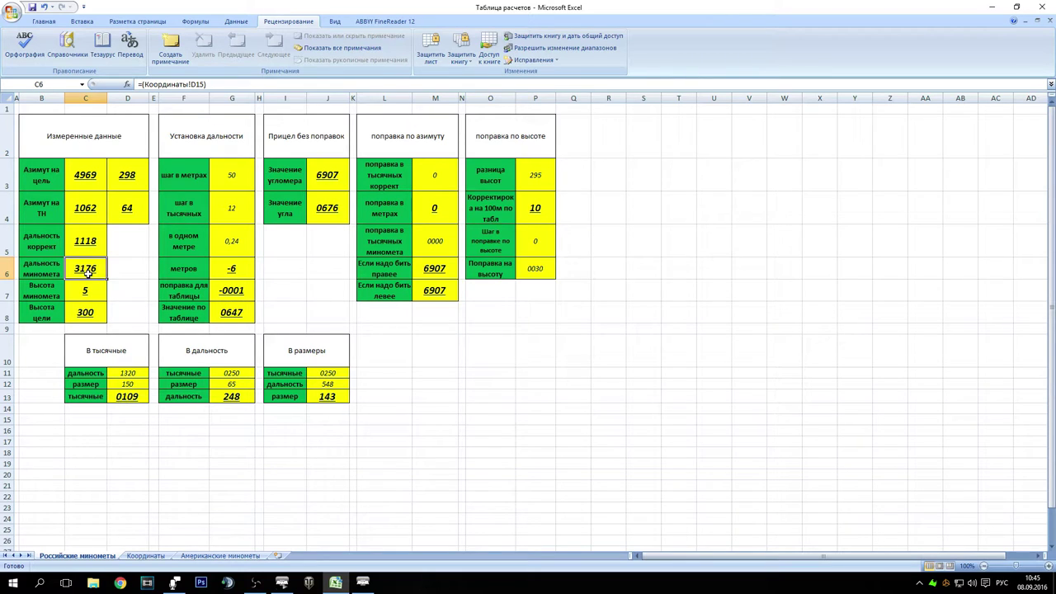
pyautogui.click(227, 270)
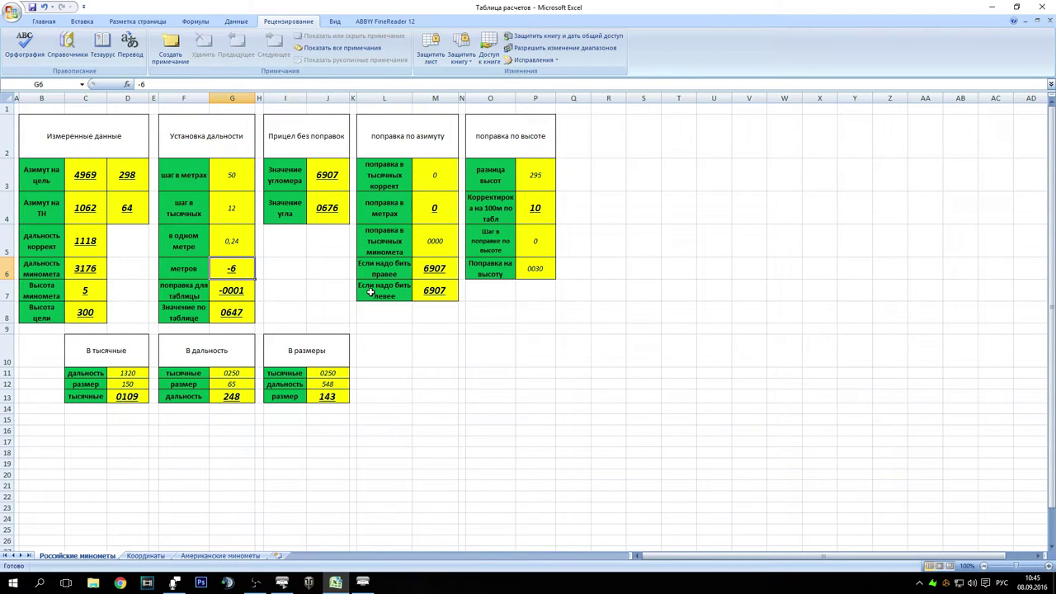
pyautogui.write('26')
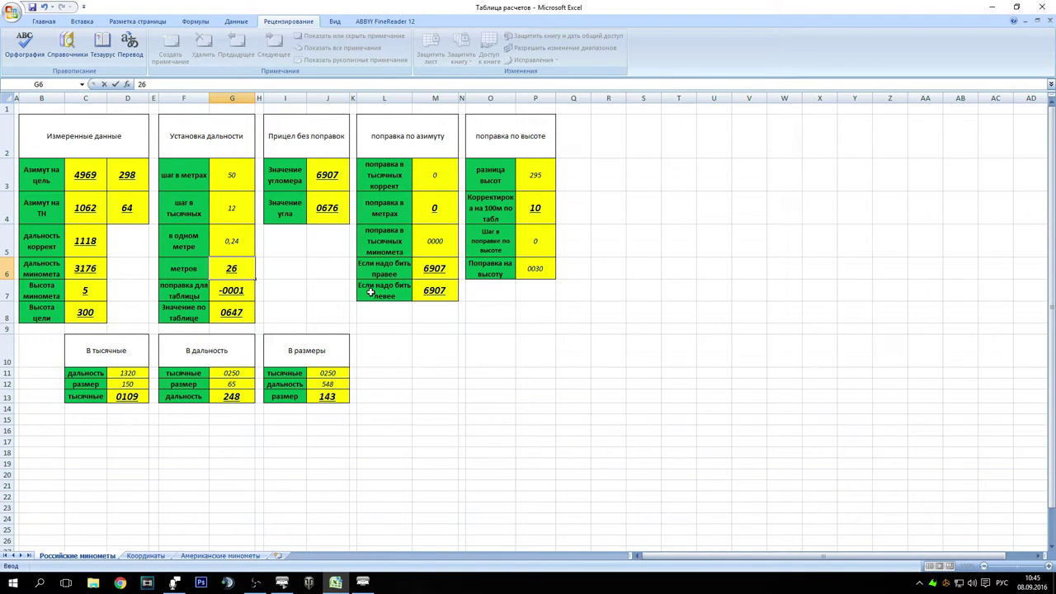
pyautogui.press('Return')
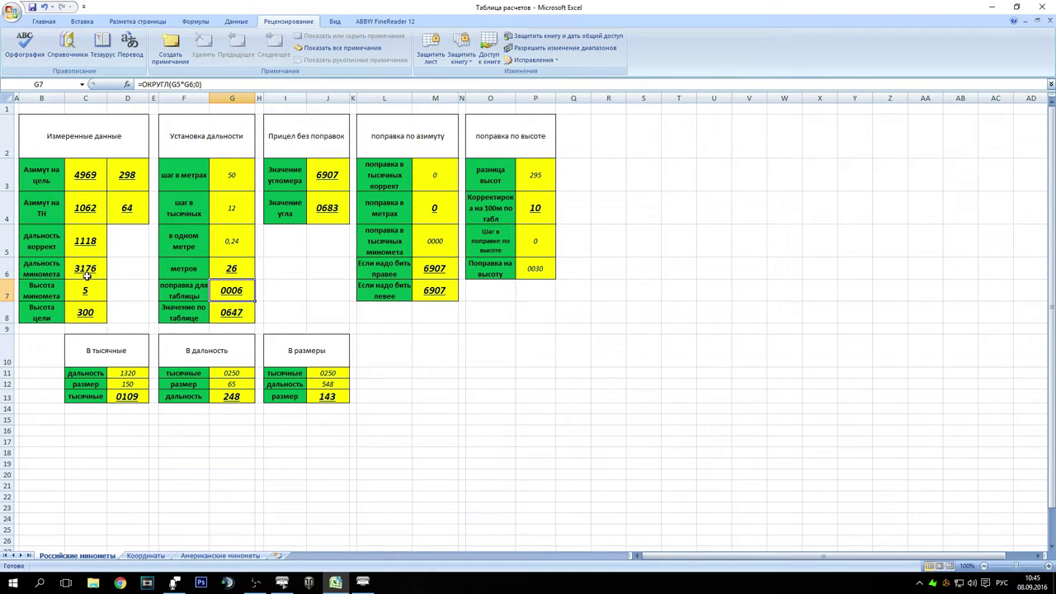
# Set the step in thousandths (шаг в тысячных) of the range-setting table to 10
pyautogui.click(239, 173)
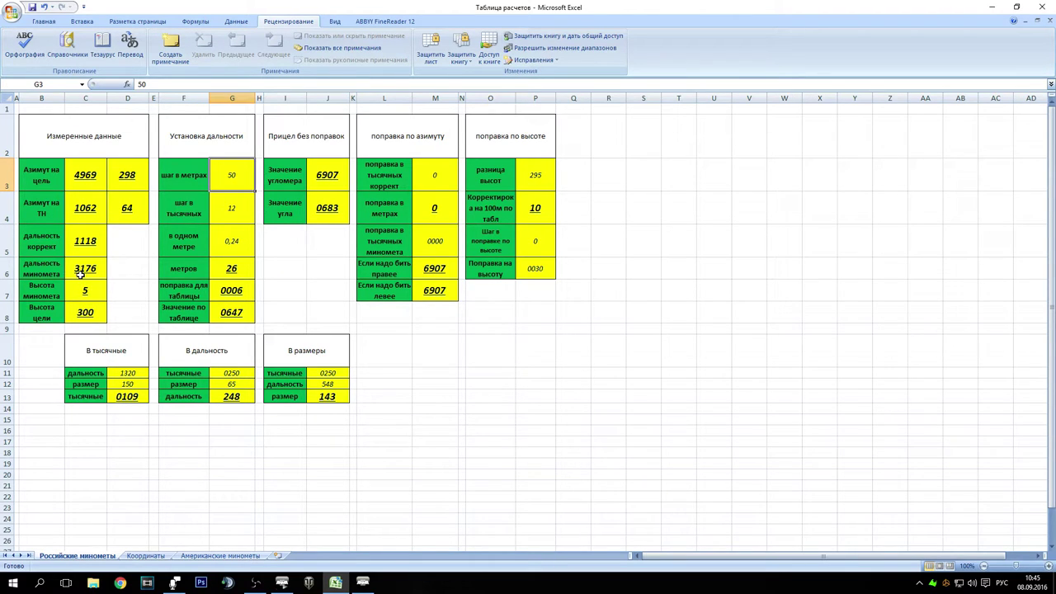
pyautogui.click(230, 208)
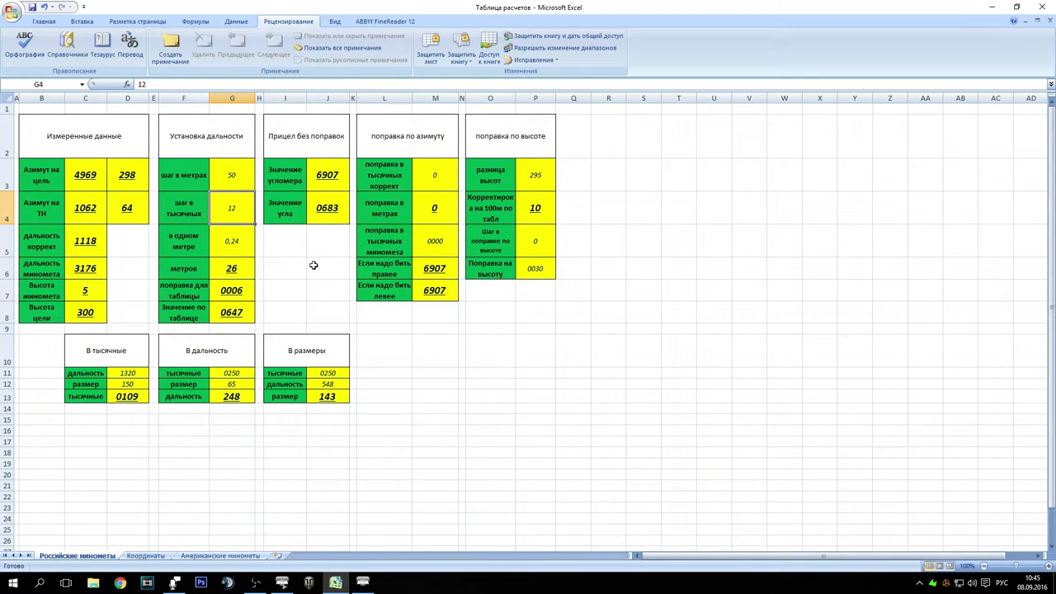
pyautogui.write('10')
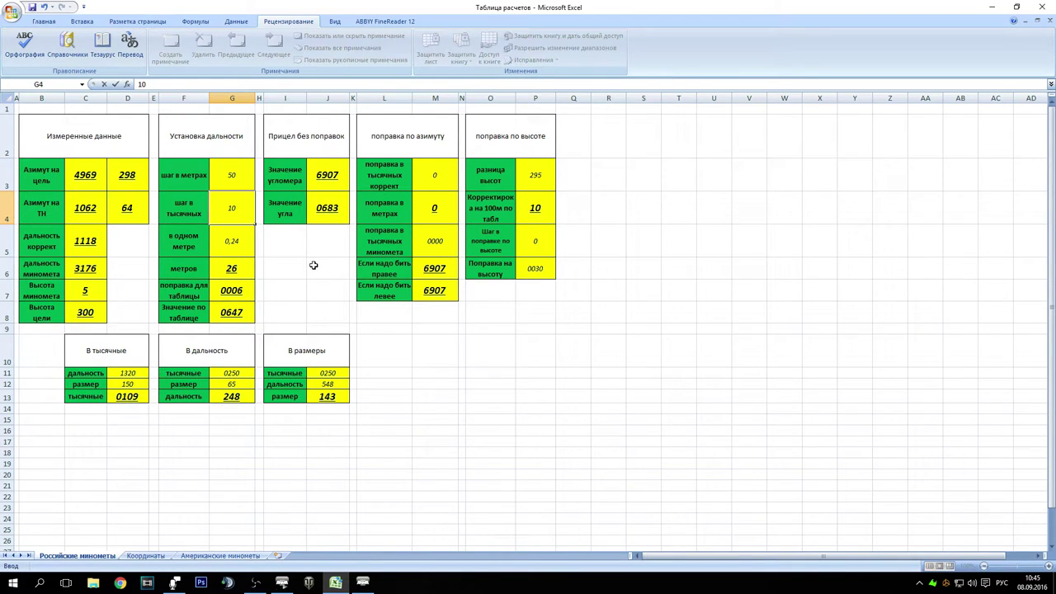
pyautogui.press('Return')
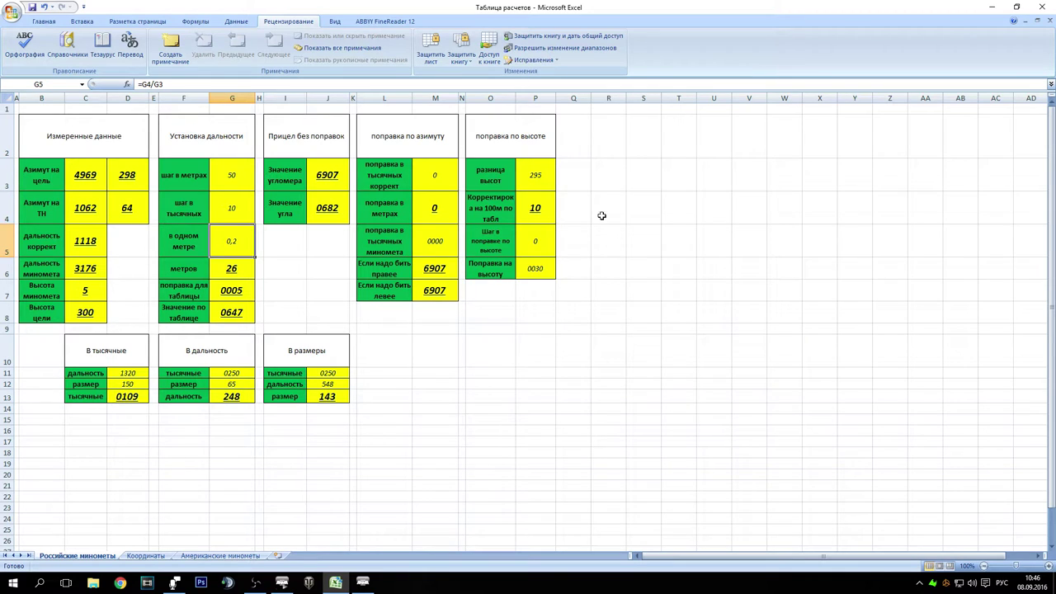
# Set the height-correction step (Шаг в поправке по высоте) to 2 in the поправка по высоте table
pyautogui.click(528, 206)
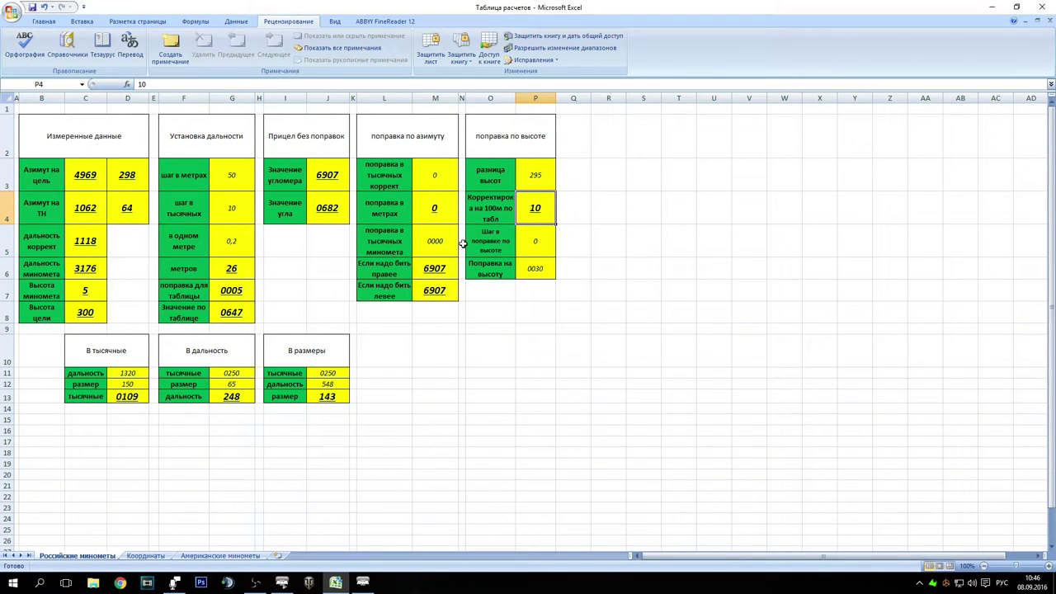
pyautogui.click(532, 242)
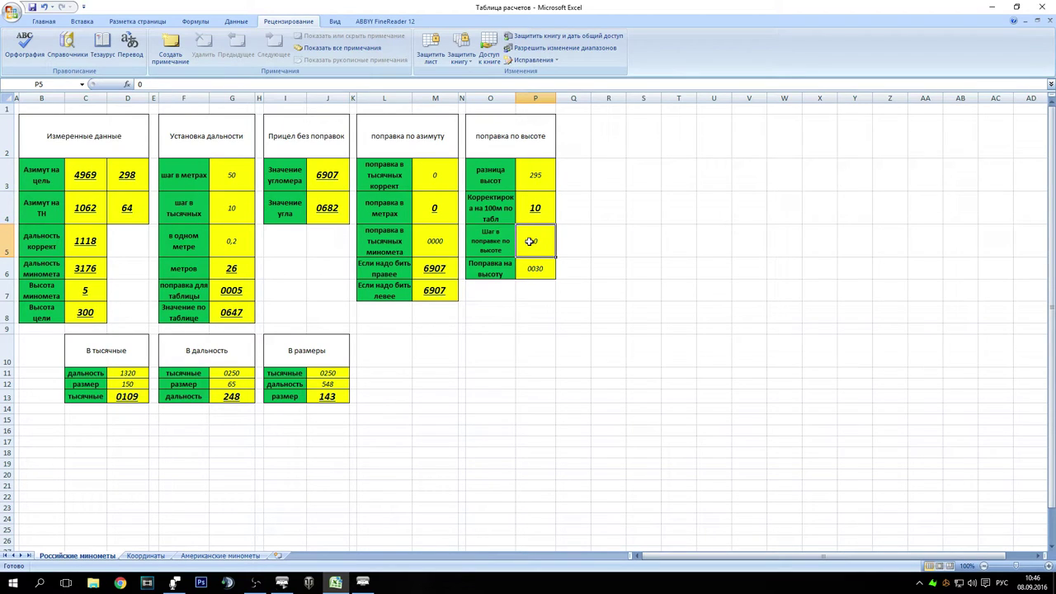
pyautogui.write('2')
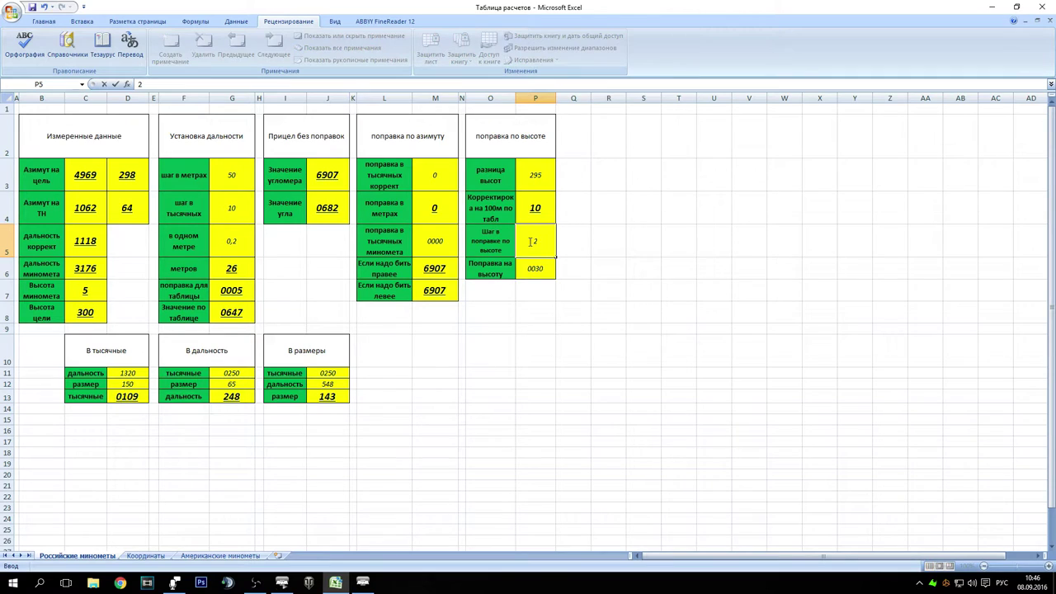
pyautogui.click(511, 331)
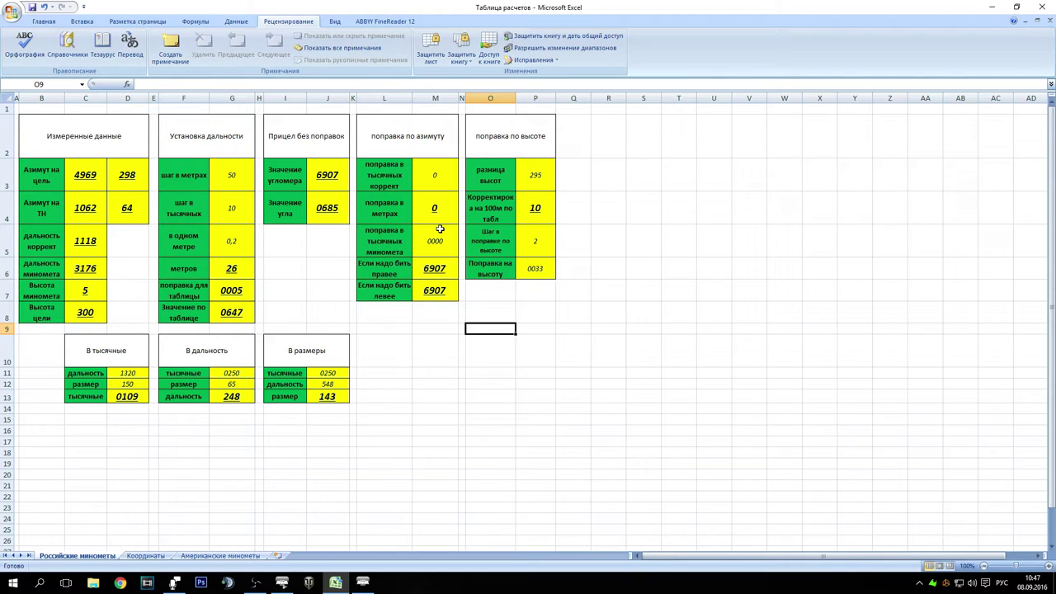
# Enter 10 as the spotter's correction in thousandths (поправка в тысячных коррект) in the azimuth-correction table
pyautogui.click(438, 180)
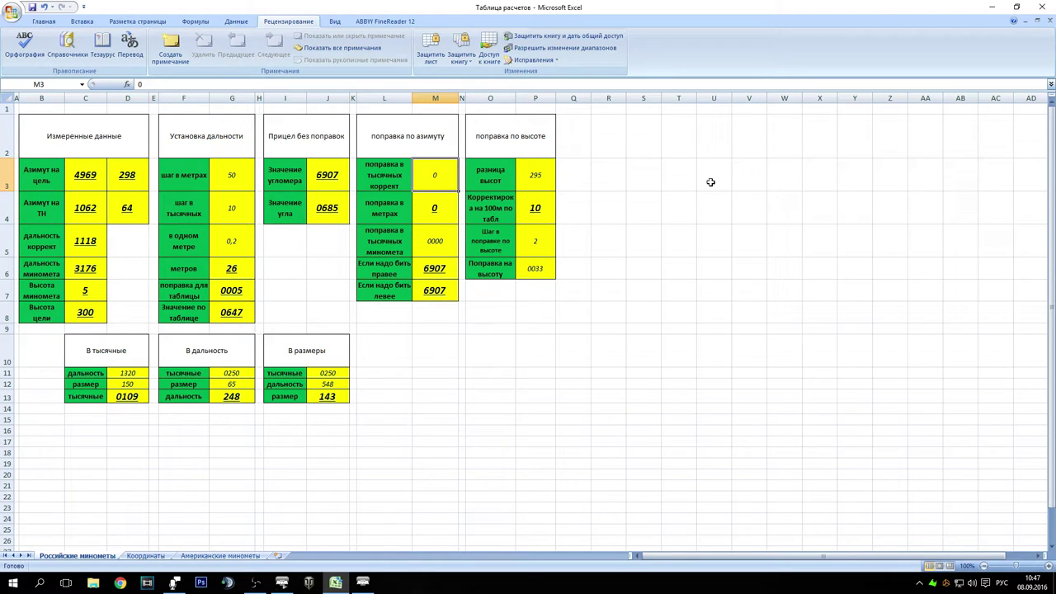
pyautogui.write('1')
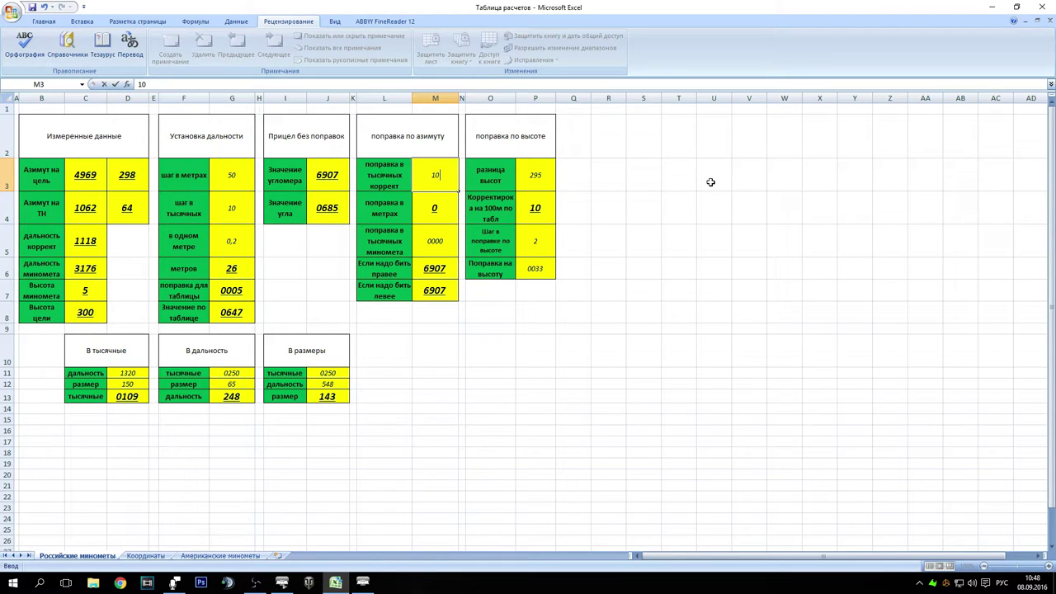
pyautogui.press('Return')
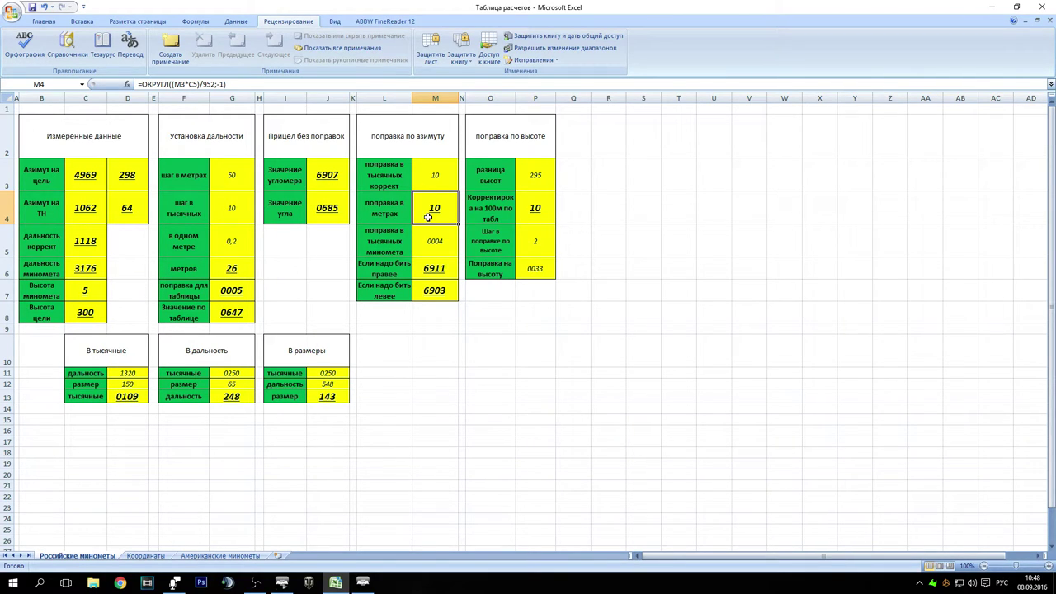
pyautogui.click(446, 329)
pyautogui.click(438, 306)
pyautogui.click(353, 310)
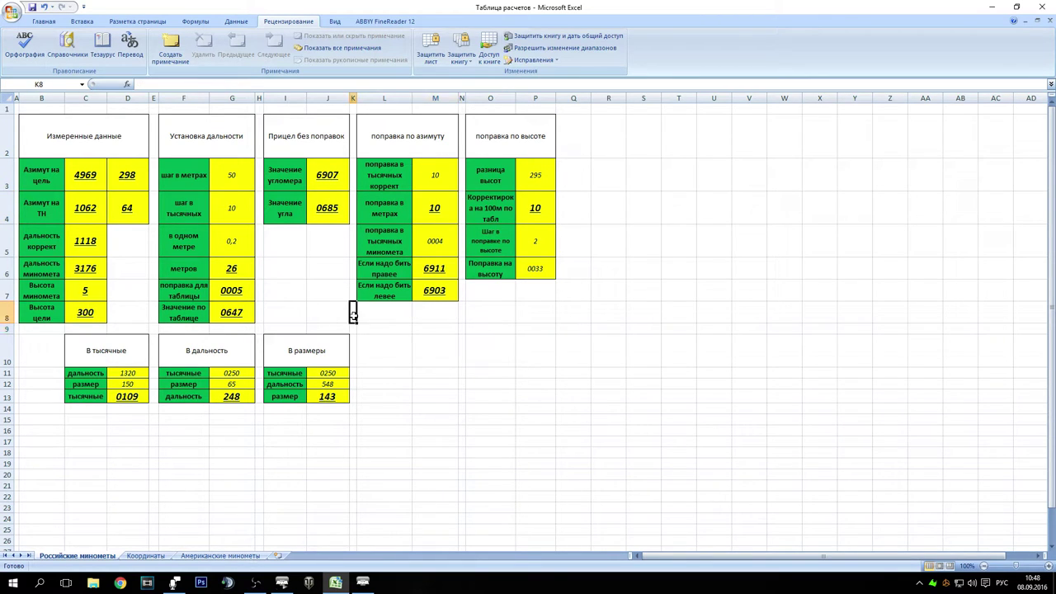
pyautogui.click(327, 311)
pyautogui.click(297, 284)
pyautogui.click(296, 265)
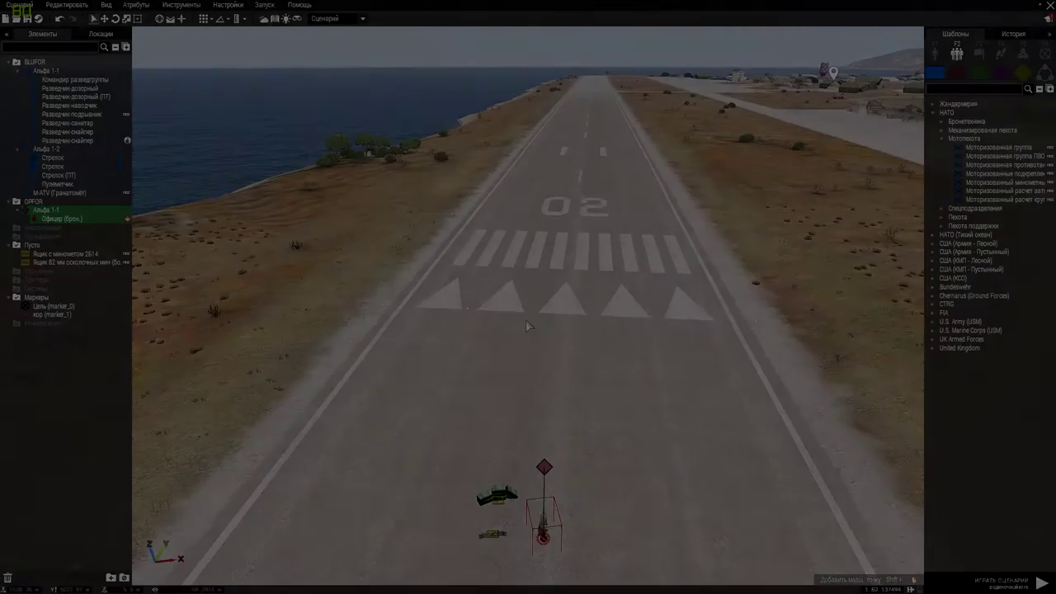
# Switch to the Arma 3 scenario editor and examine the mortar crate and 82 mm shell box beside the officer on the runway
pyautogui.scroll(8, 535, 326)
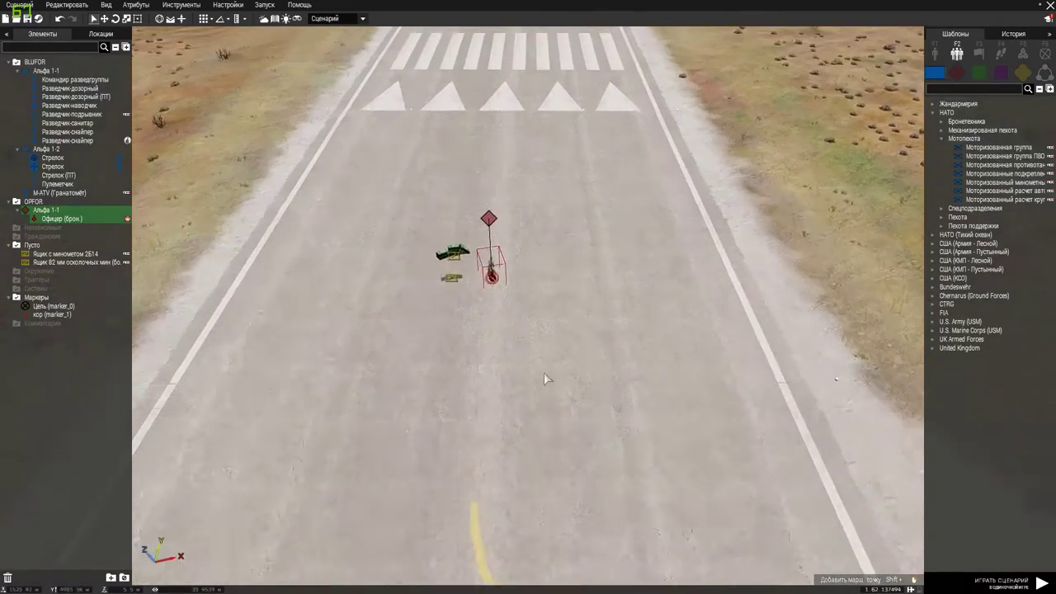
pyautogui.press('w')
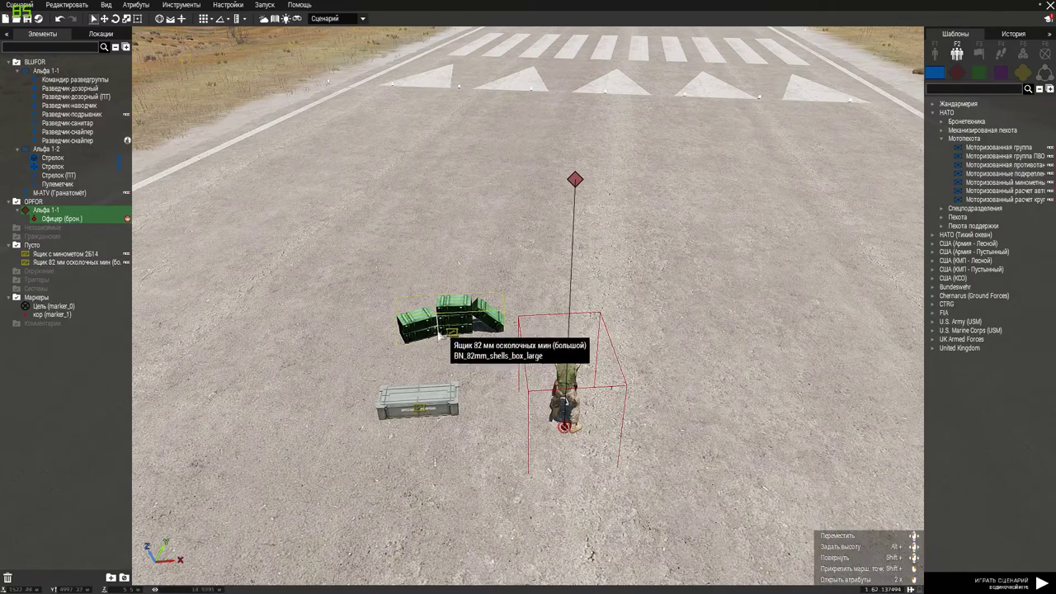
pyautogui.moveTo(405, 395); pyautogui.dragTo(786, 157)
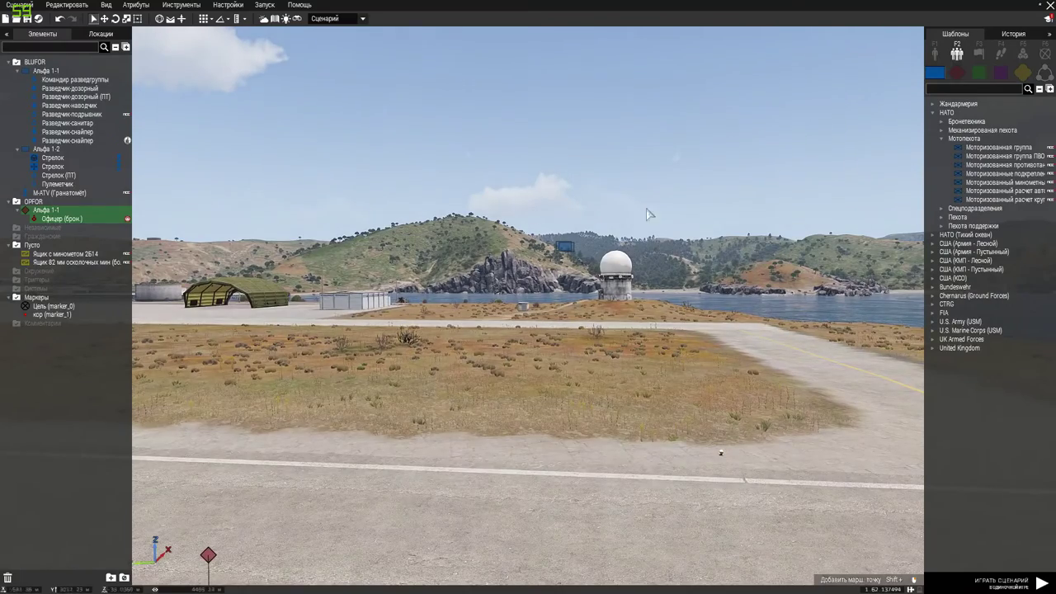
# Locate the target marker at the old outpost and the spotter marker (кор) near Авиабаза Майк-26 on the scenario map
pyautogui.click(297, 18)
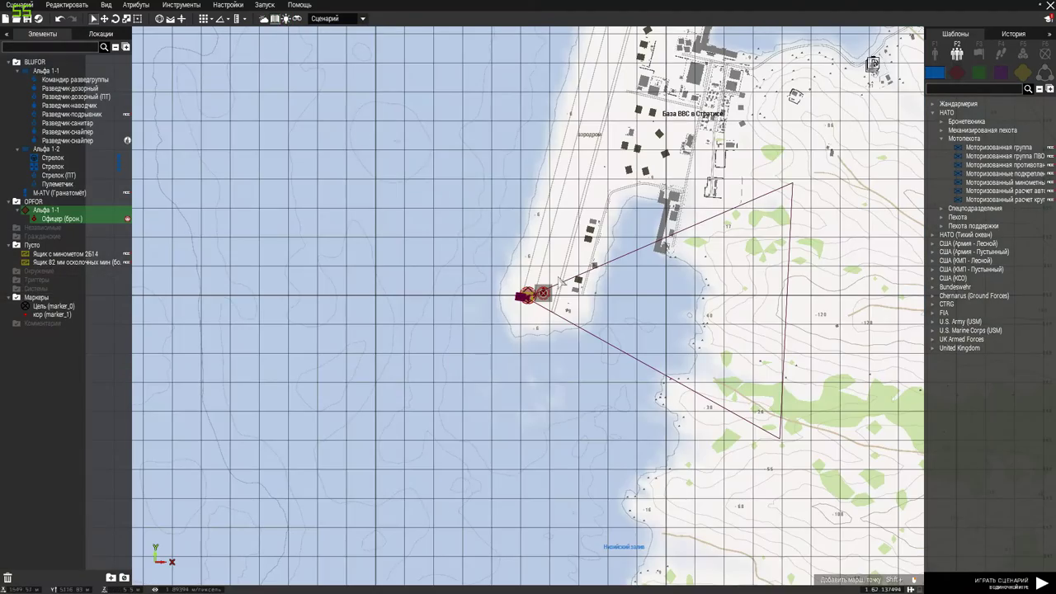
pyautogui.scroll(-5, 602, 308)
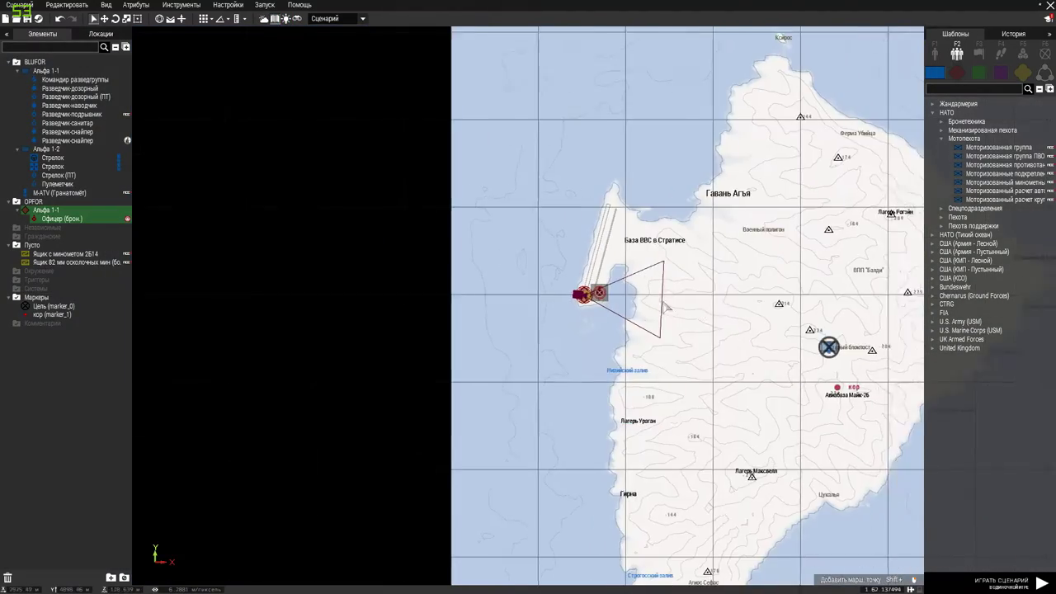
pyautogui.scroll(8, 707, 335)
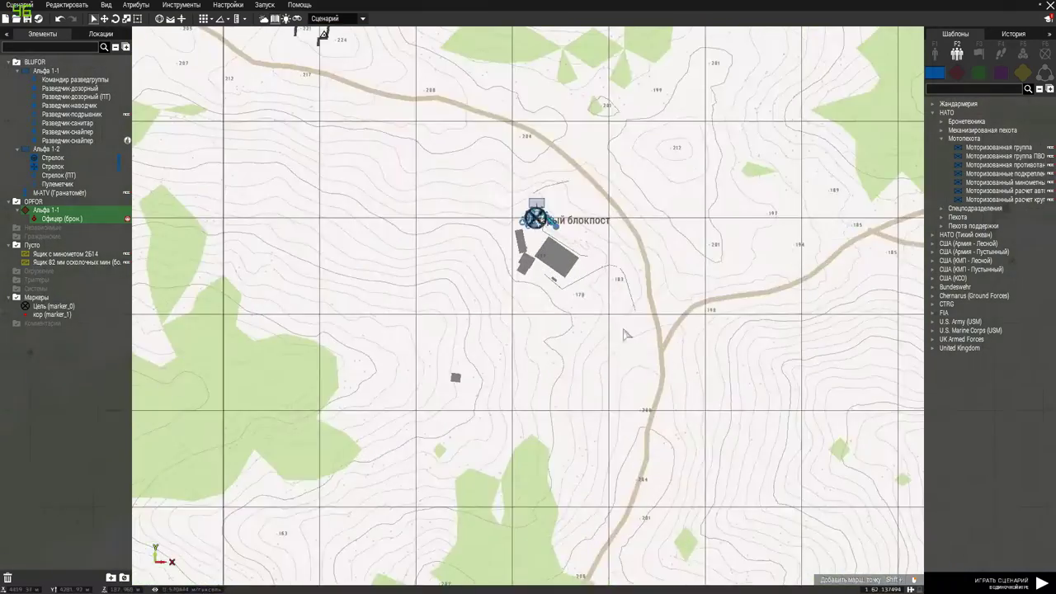
pyautogui.moveTo(587, 234); pyautogui.dragTo(606, 323)
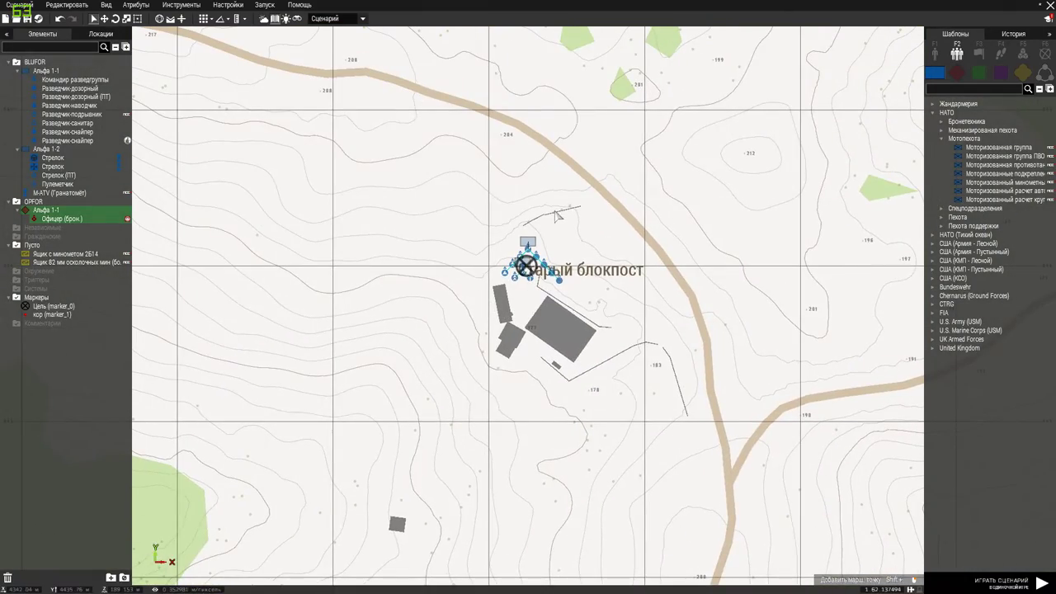
pyautogui.press('s')
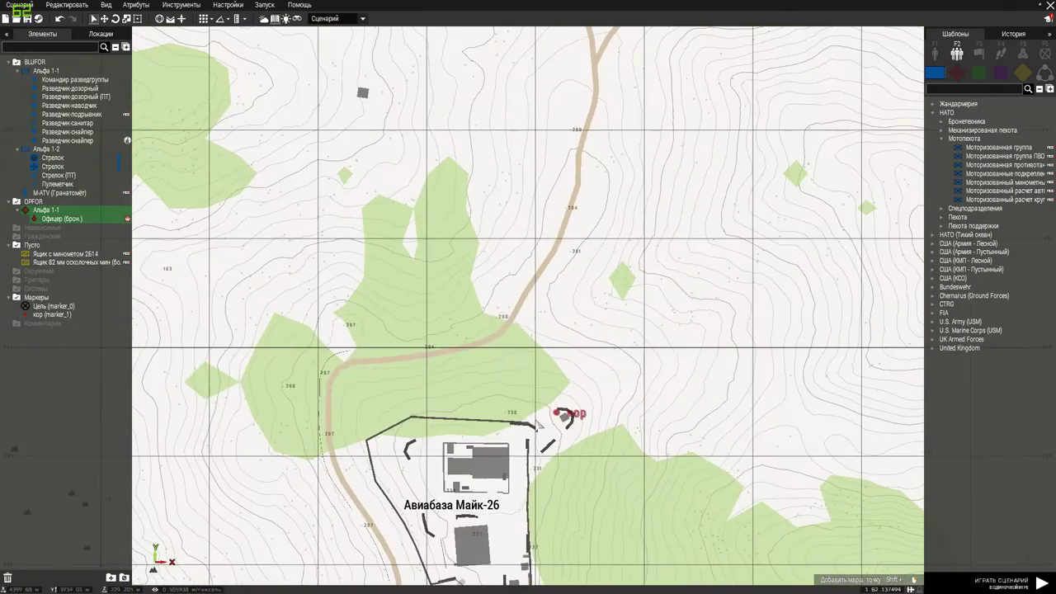
pyautogui.scroll(5, 538, 423)
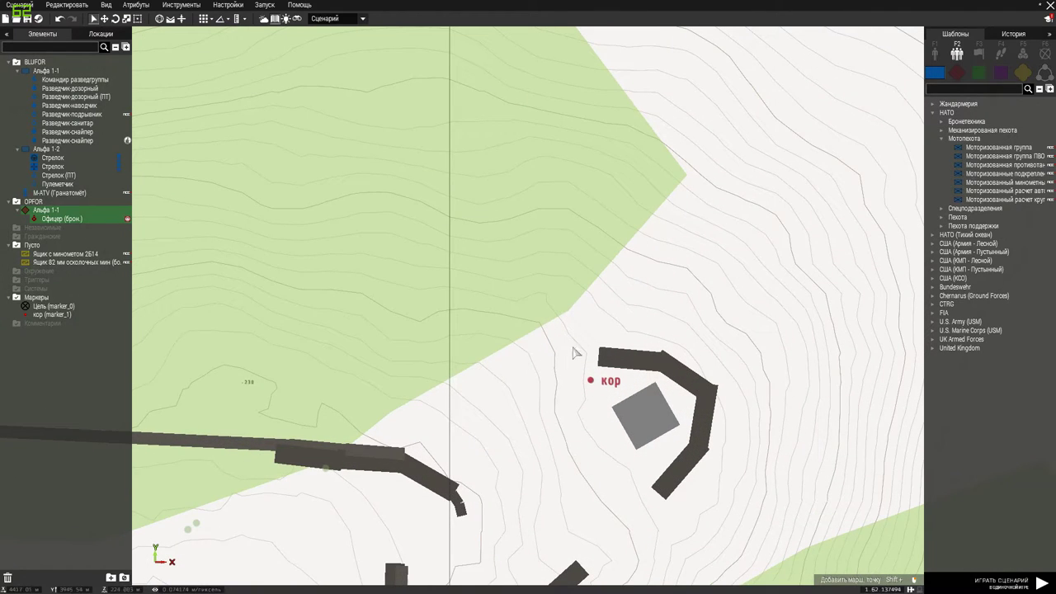
# Move the camera beside the кор marker and inspect the enemy group at the target outpost in the 3D view
pyautogui.press('s')
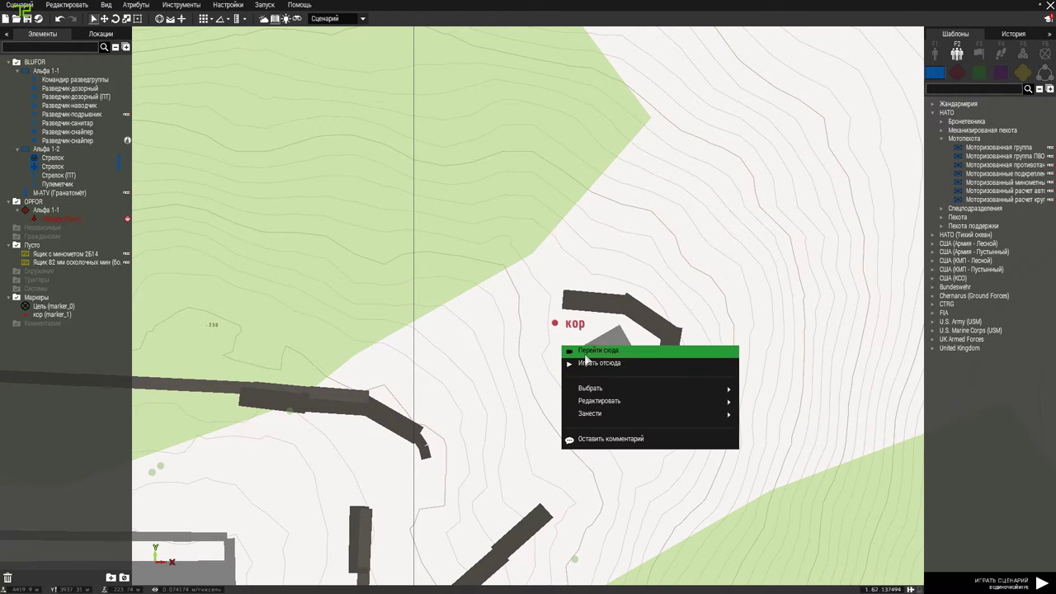
pyautogui.click(585, 353)
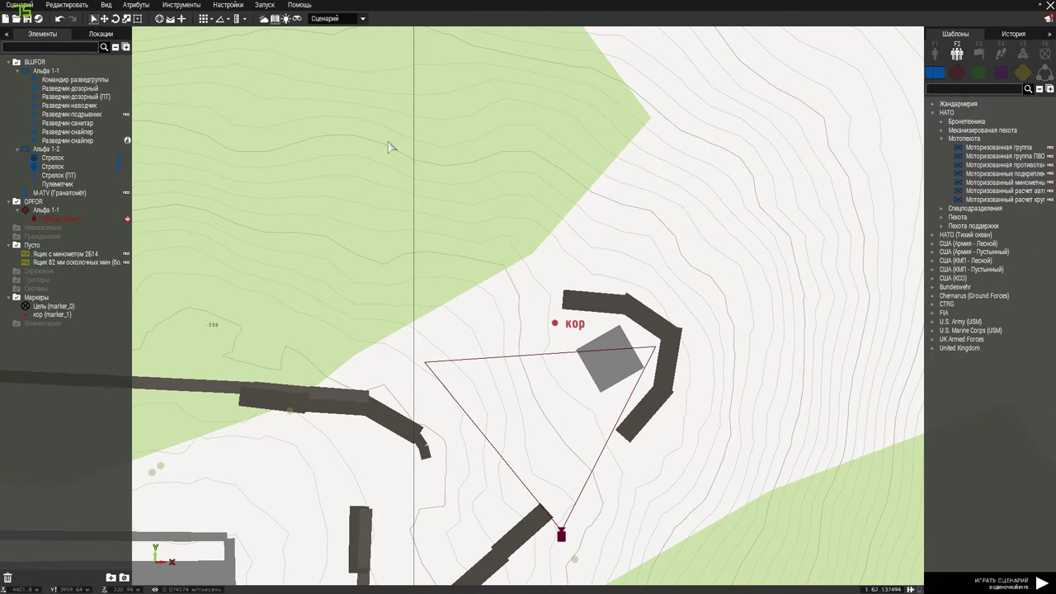
pyautogui.click(277, 18)
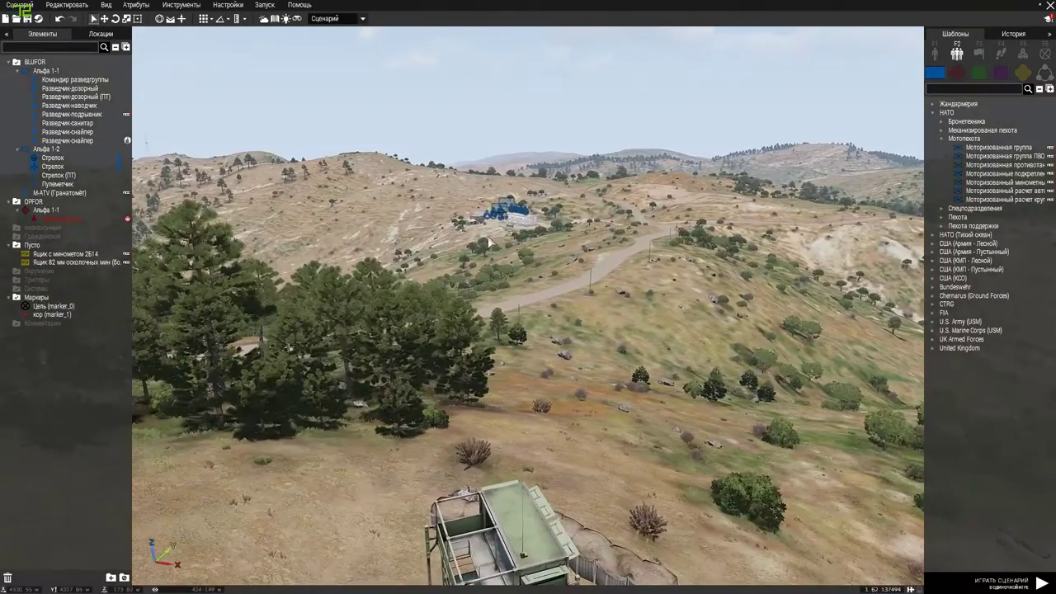
pyautogui.press('w')
pyautogui.press('w')
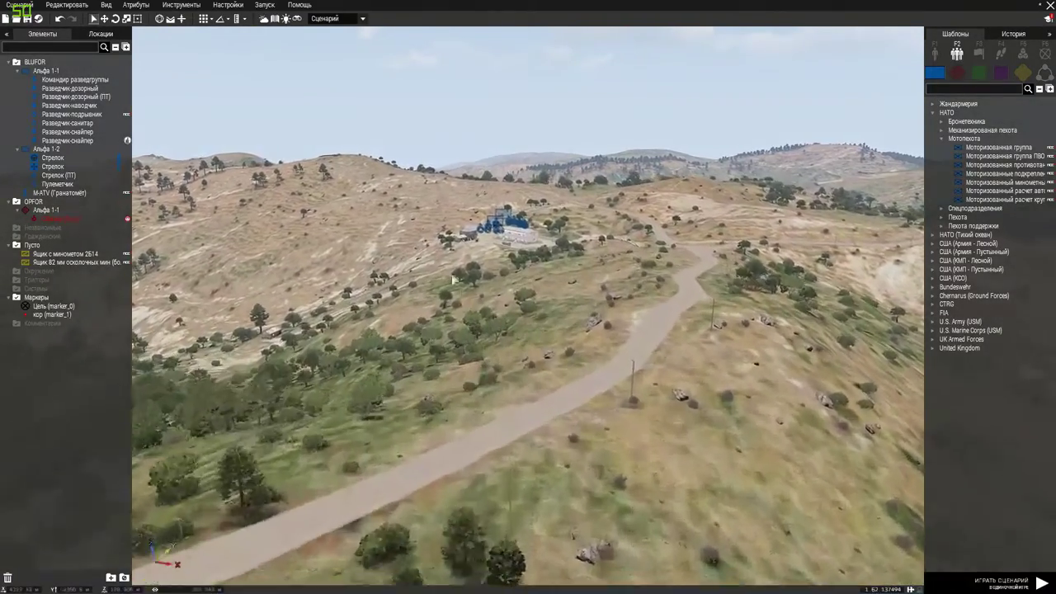
pyautogui.press('w')
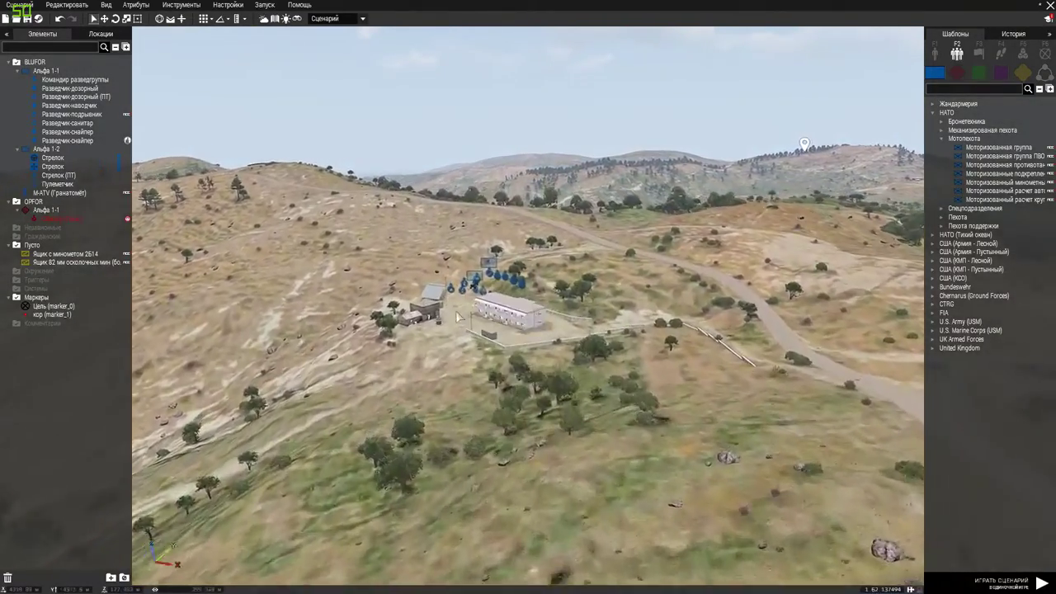
pyautogui.press('s')
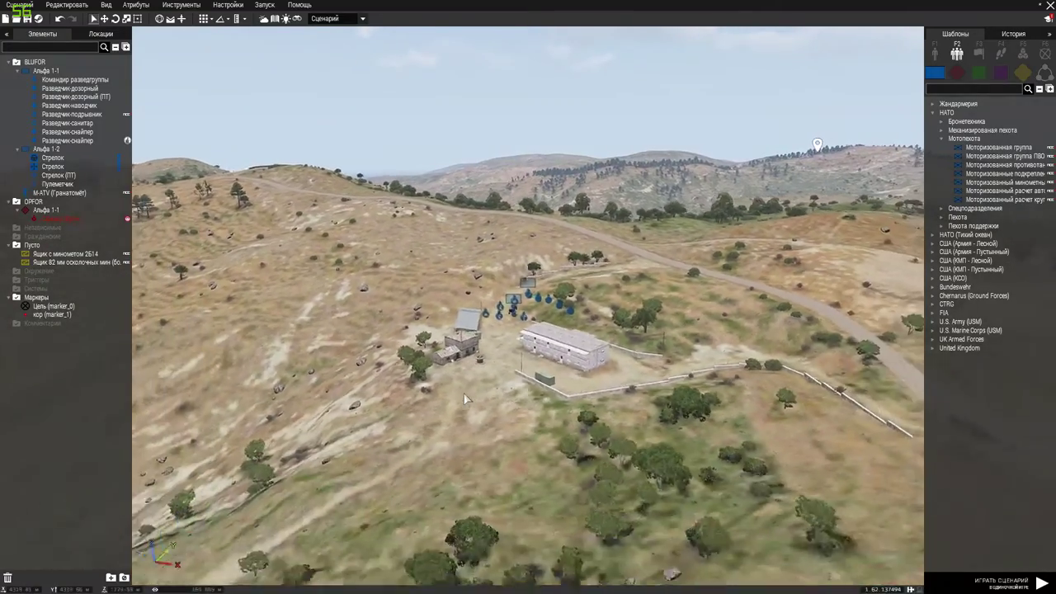
# On the scenario map, nudge the Цель target marker slightly east within the enemy group at Старый блокпост
pyautogui.press('s')
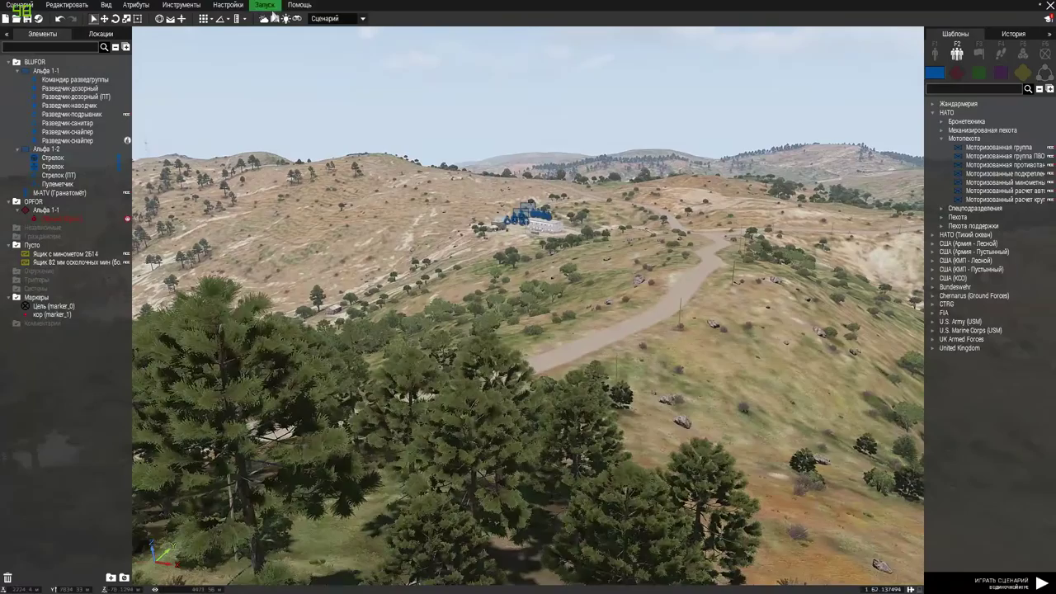
pyautogui.click(275, 18)
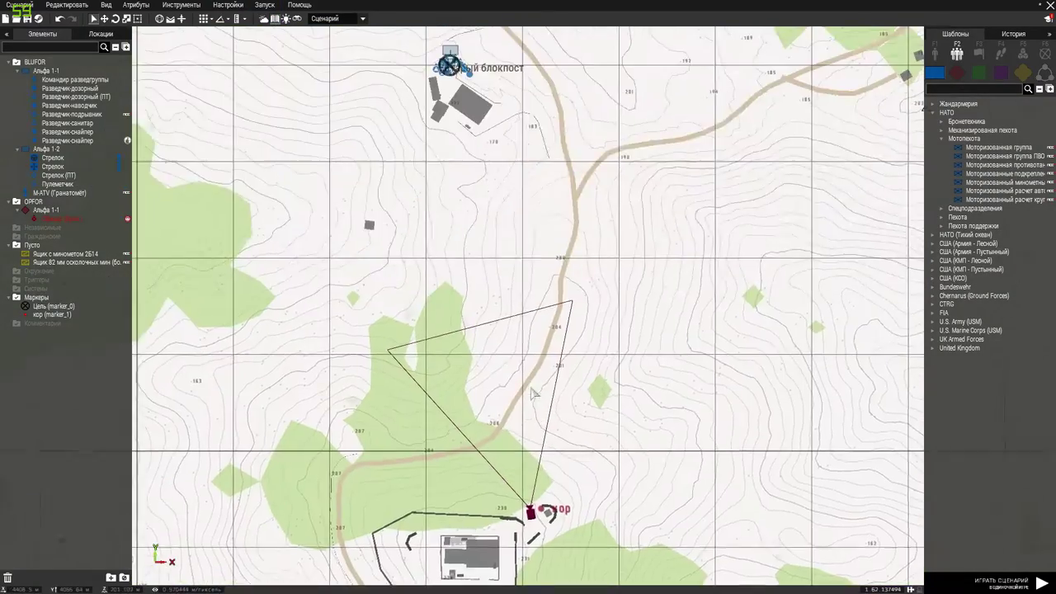
pyautogui.scroll(10, 474, 287)
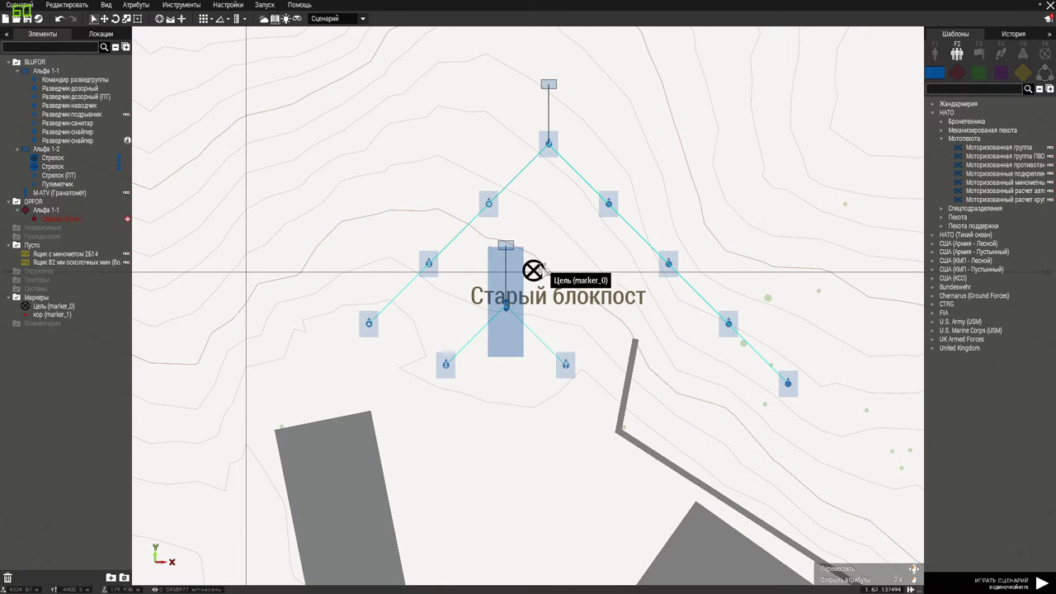
pyautogui.moveTo(545, 267); pyautogui.dragTo(557, 264)
pyautogui.scroll(-8, 566, 275)
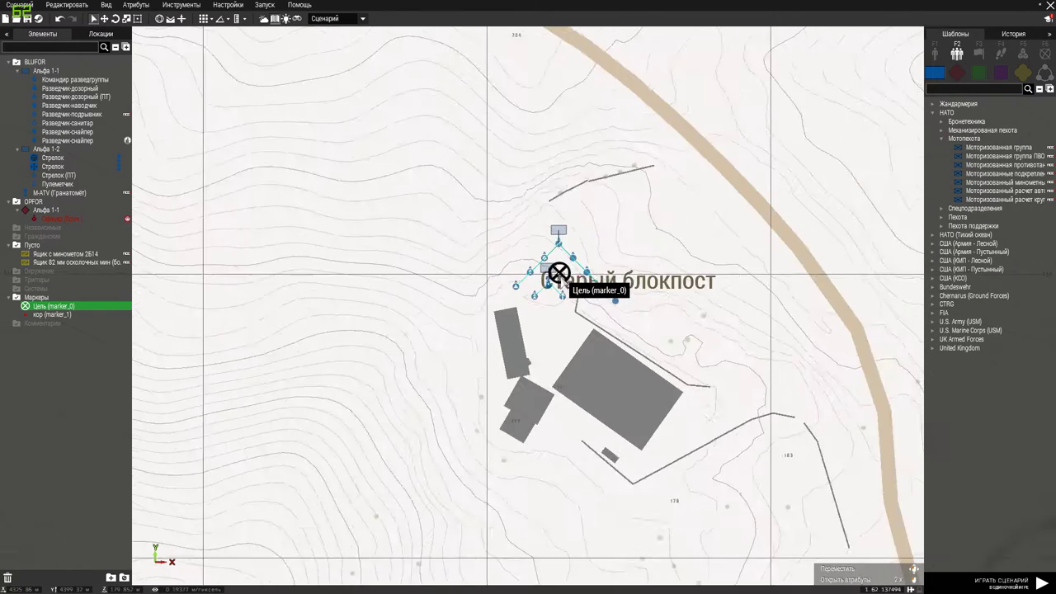
pyautogui.scroll(-8, 565, 277)
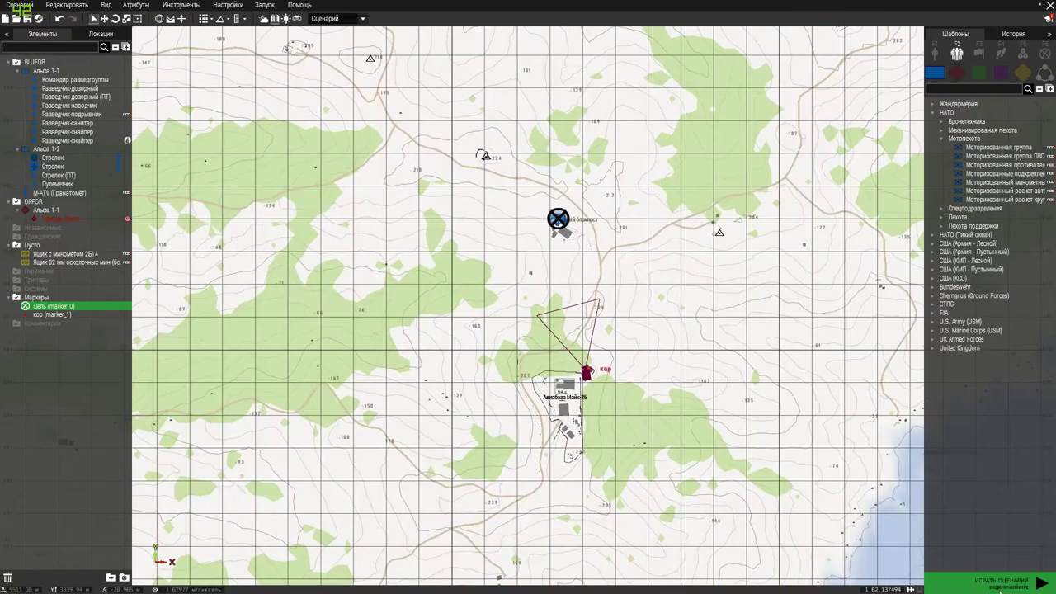
# Play the scenario in single player and face the officer down the runway past the mortar and shell crates
pyautogui.click(999, 584)
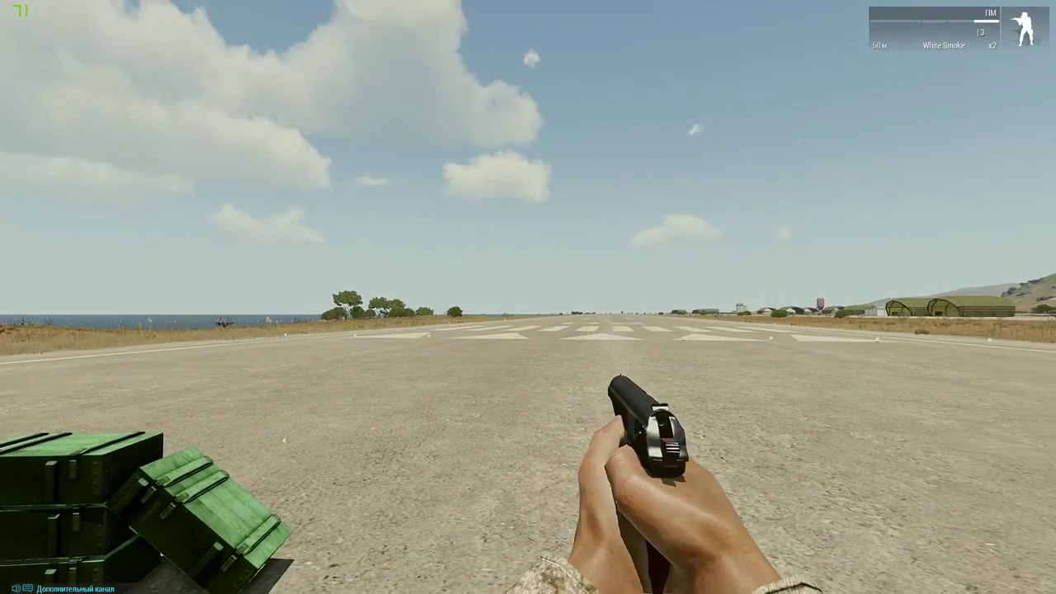
pyautogui.moveTo(528, 297)
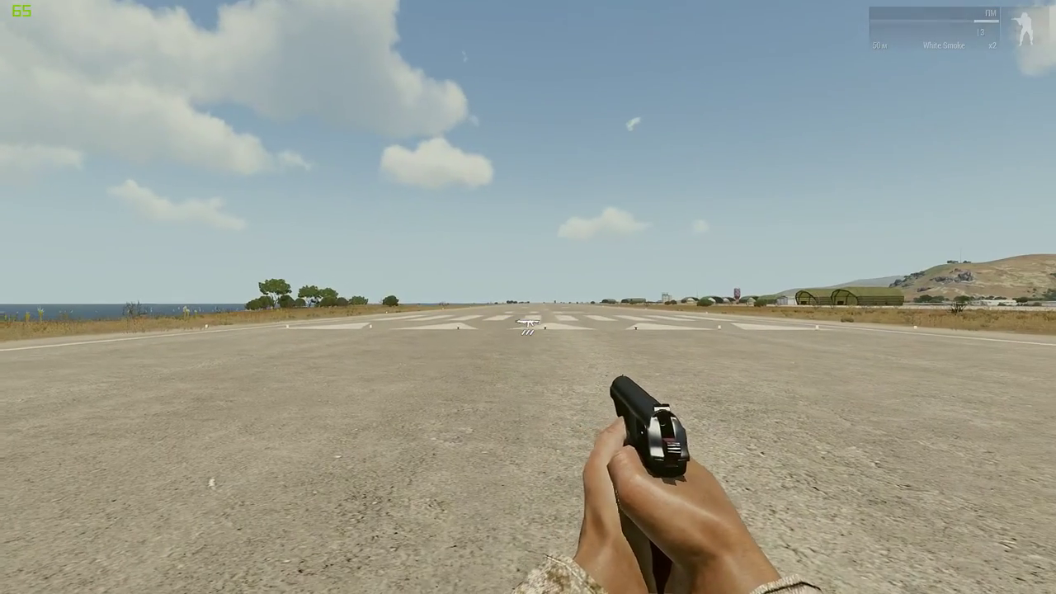
pyautogui.press('k')
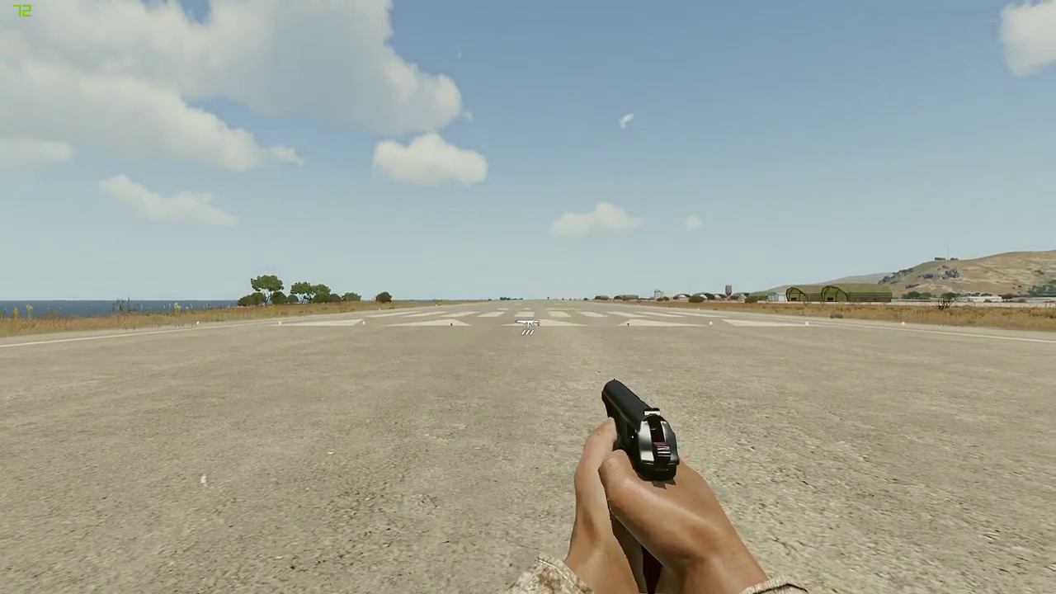